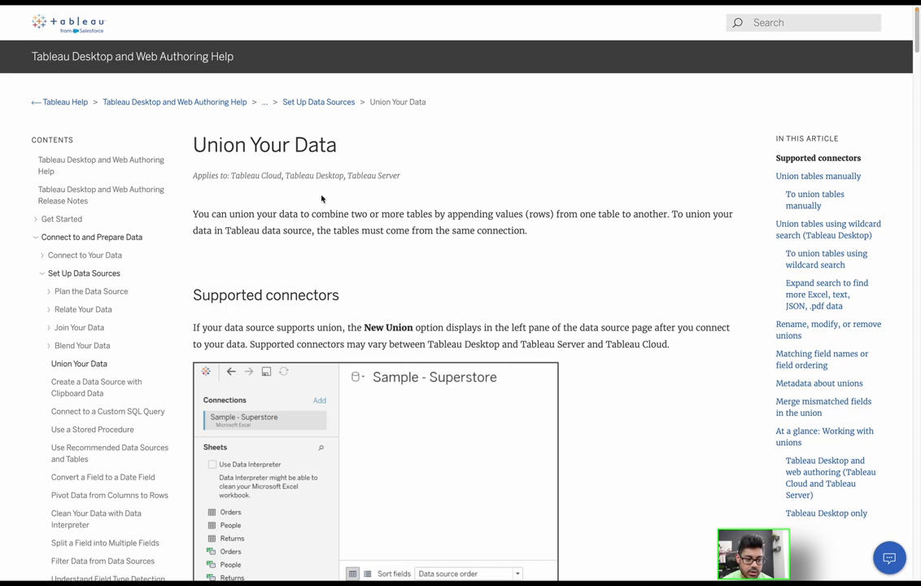
Step: Open the Sample - Superstore data source page, then start and dismiss an empty new union
scroll(322, 198, down, 2)
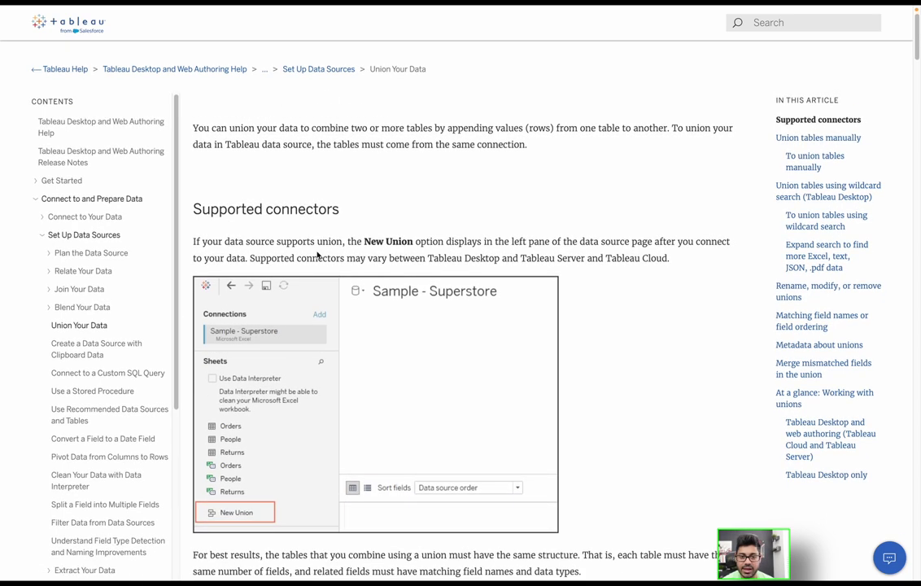
scroll(411, 250, down, 1)
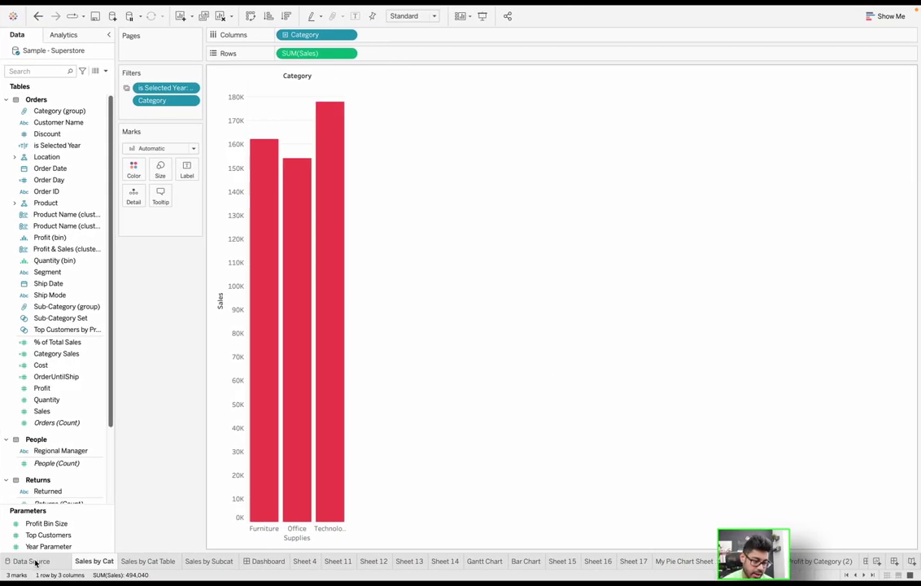
click(35, 562)
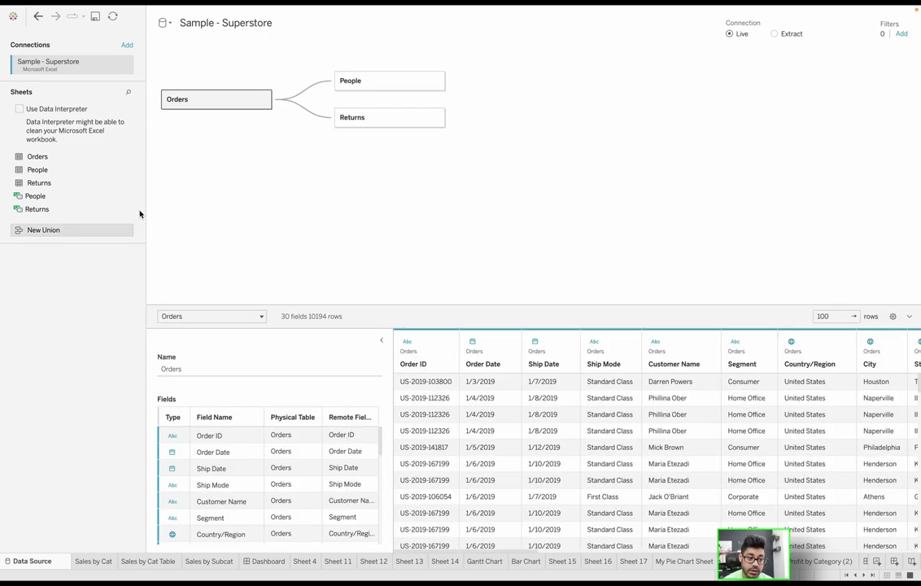
drag(44, 231, 510, 195)
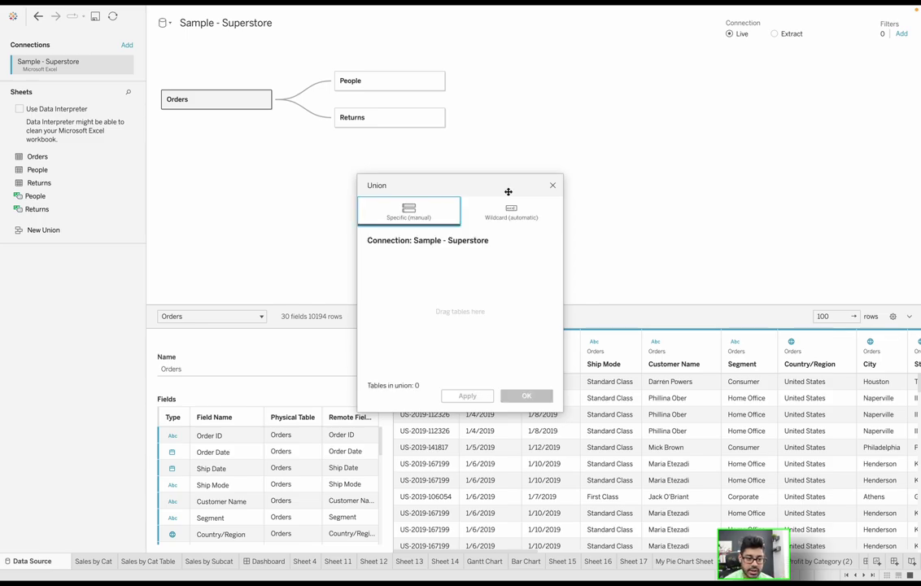
click(552, 186)
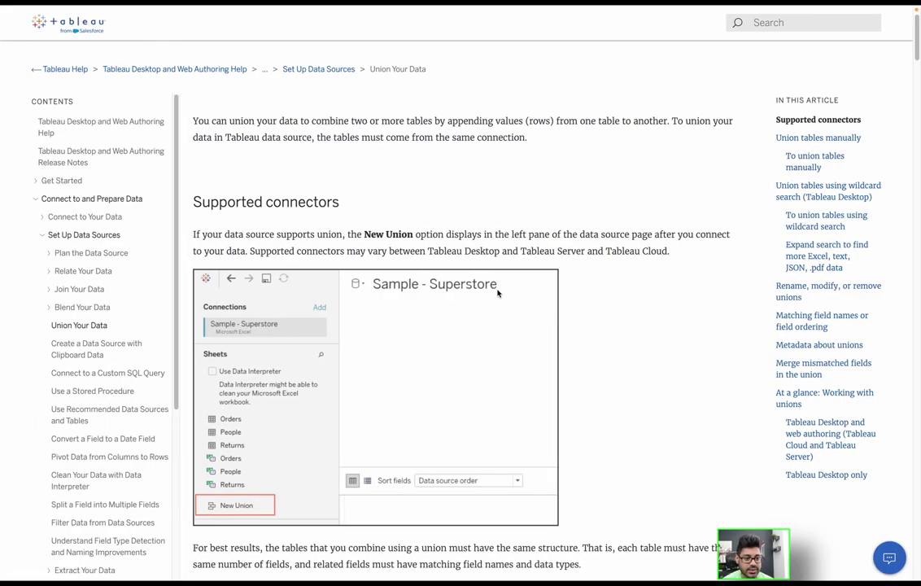
scroll(501, 272, down, 1)
scroll(501, 273, up, 1)
scroll(498, 277, down, 5)
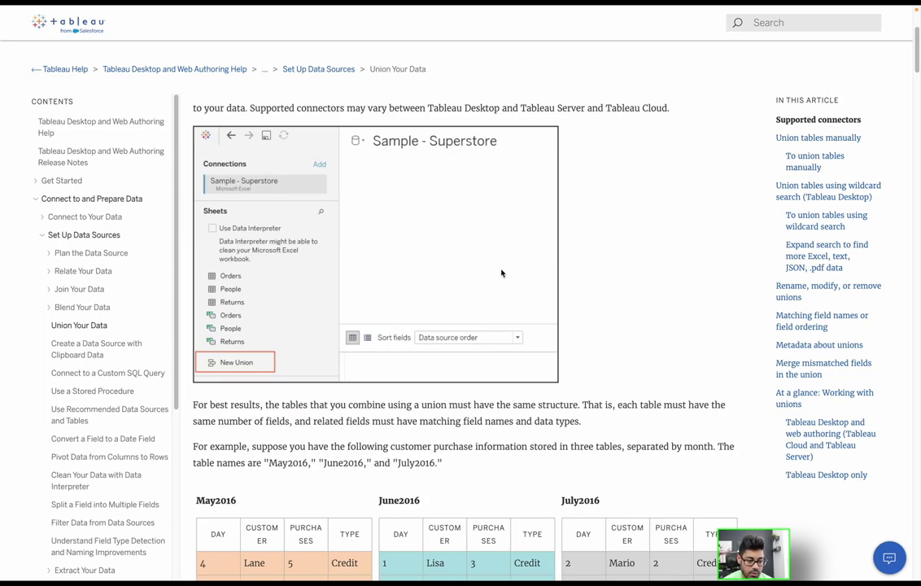
scroll(496, 280, down, 1)
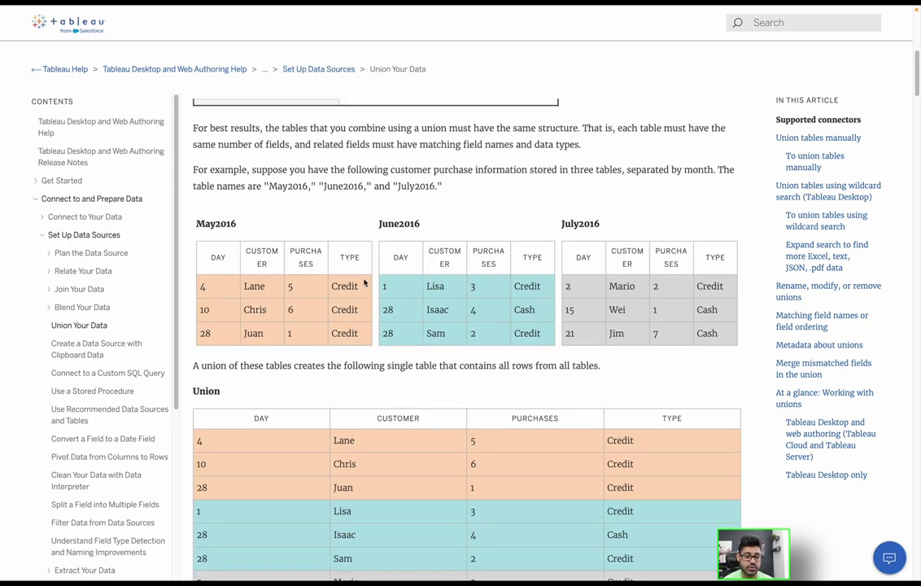
scroll(299, 244, down, 1)
scroll(317, 257, down, 2)
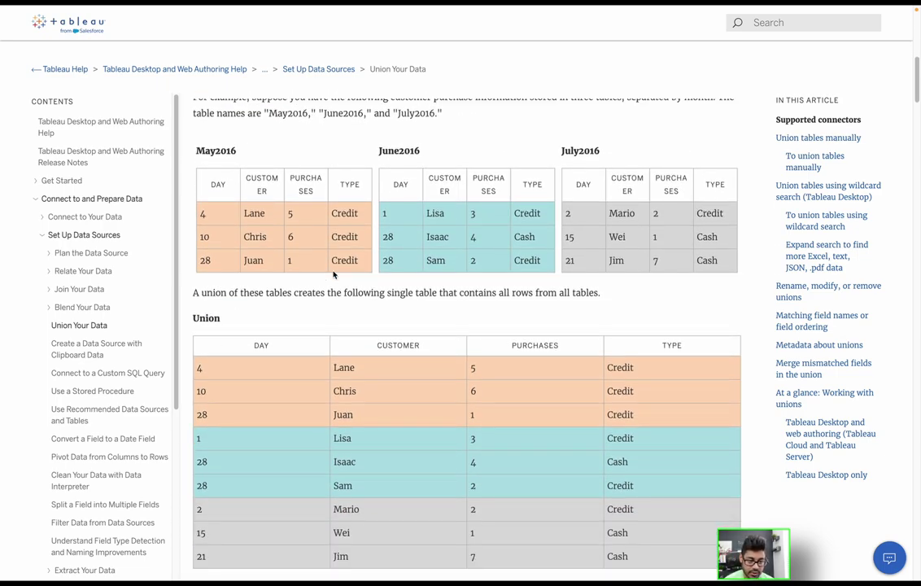
double_click(199, 152)
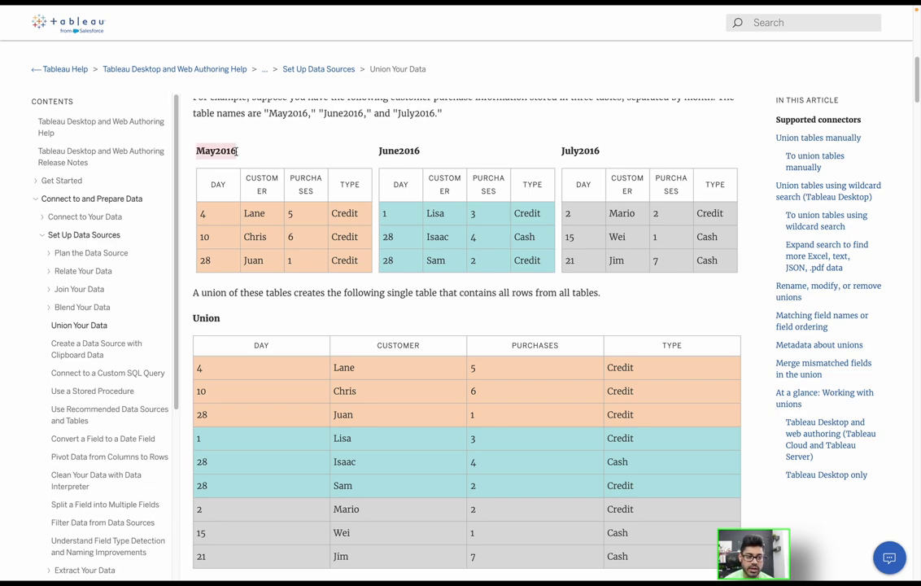
click(237, 161)
scroll(342, 182, down, 1)
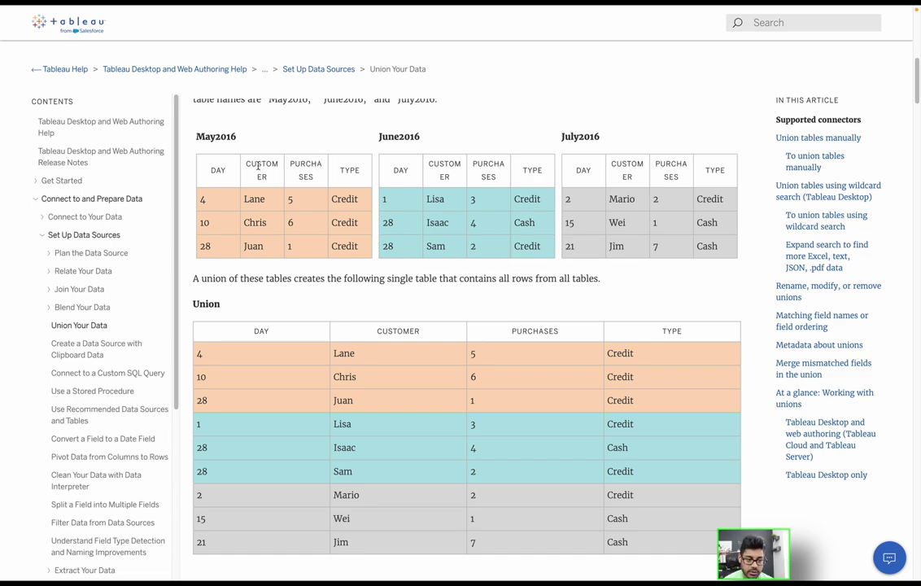
drag(198, 138, 238, 138)
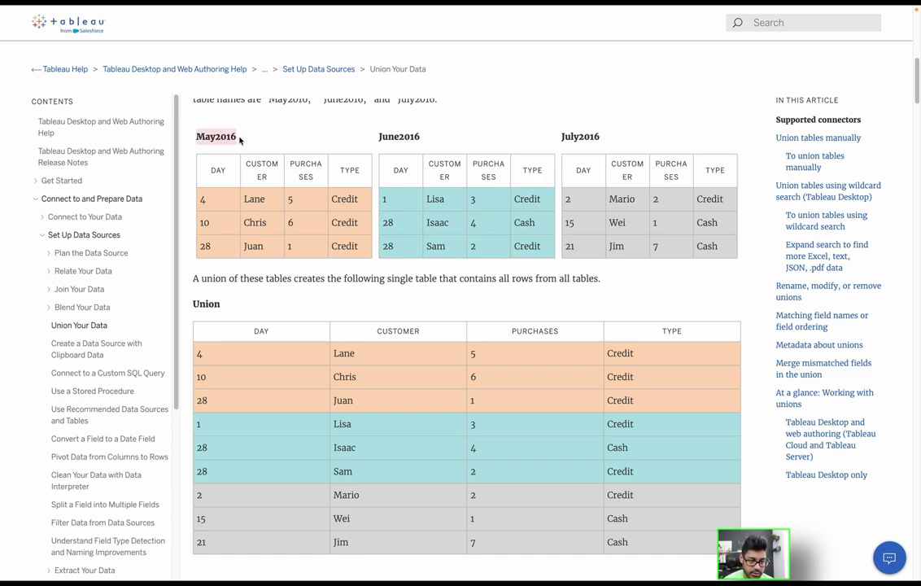
click(379, 138)
drag(380, 138, 423, 138)
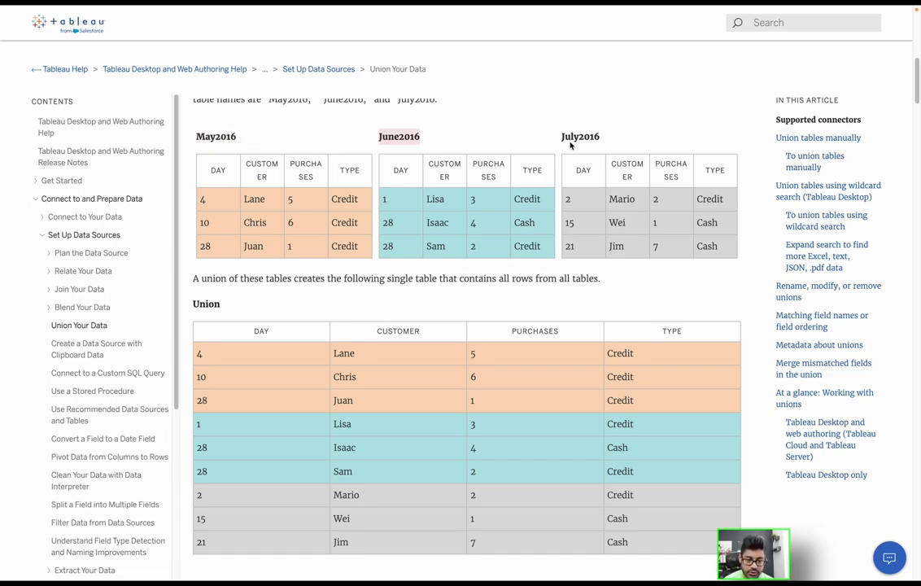
drag(561, 137, 597, 136)
click(605, 139)
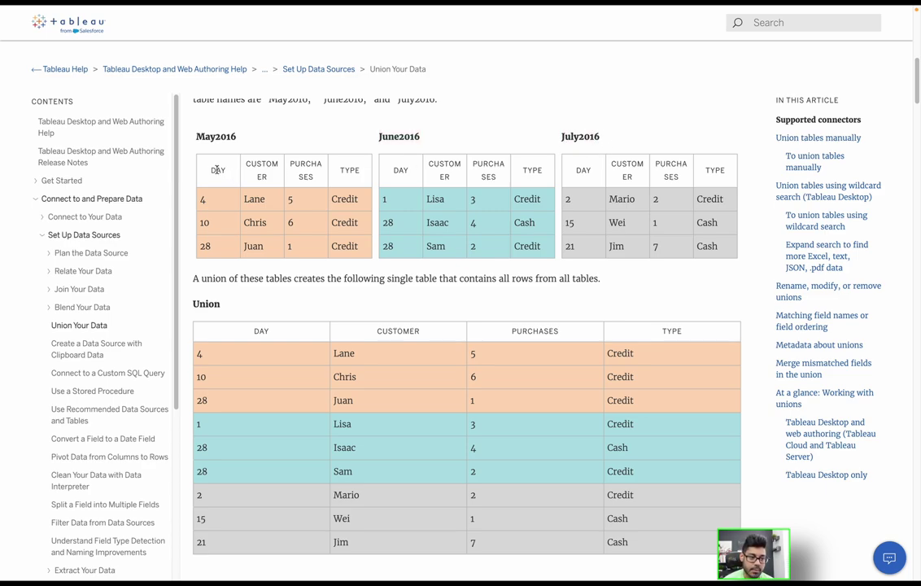
drag(214, 170, 348, 180)
click(348, 180)
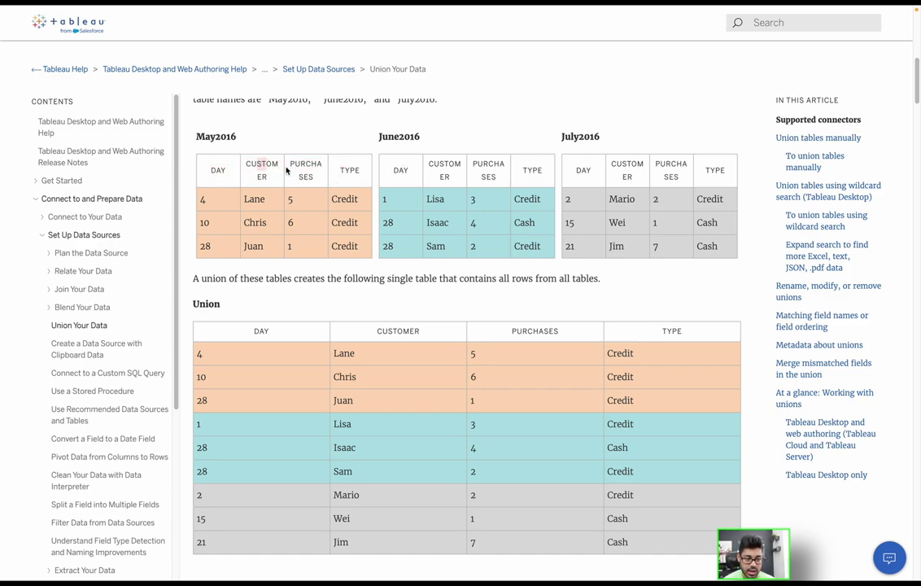
drag(291, 165, 337, 175)
click(341, 173)
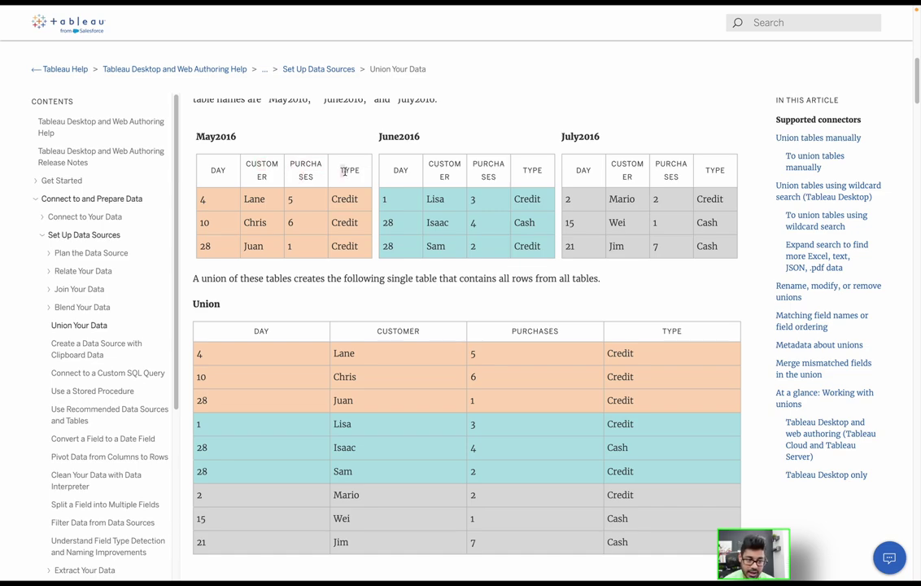
scroll(350, 176, down, 1)
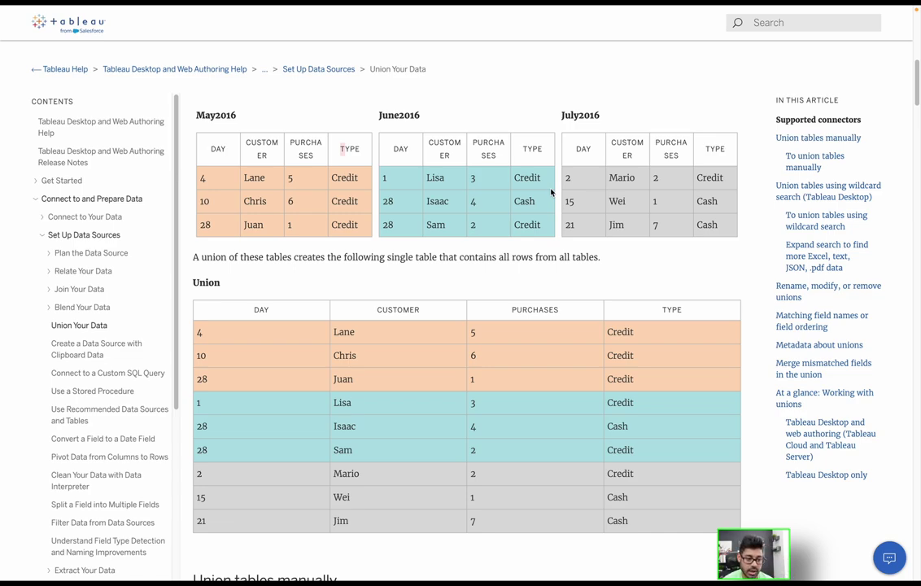
scroll(551, 192, down, 2)
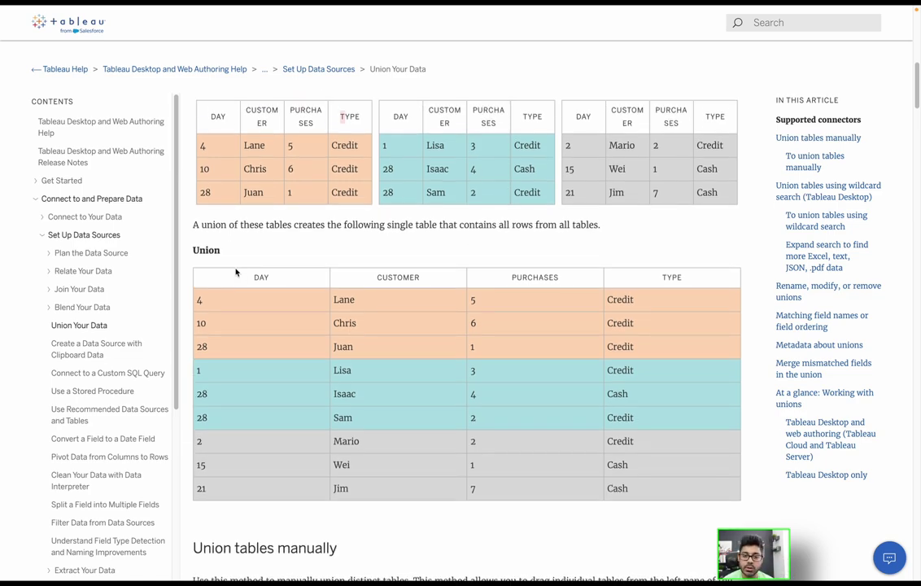
scroll(235, 272, up, 1)
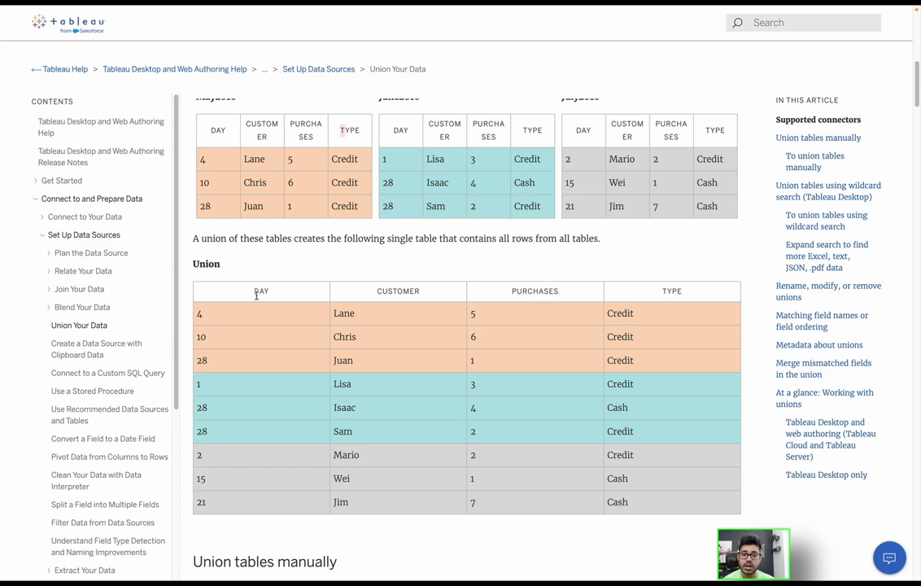
drag(256, 296, 689, 293)
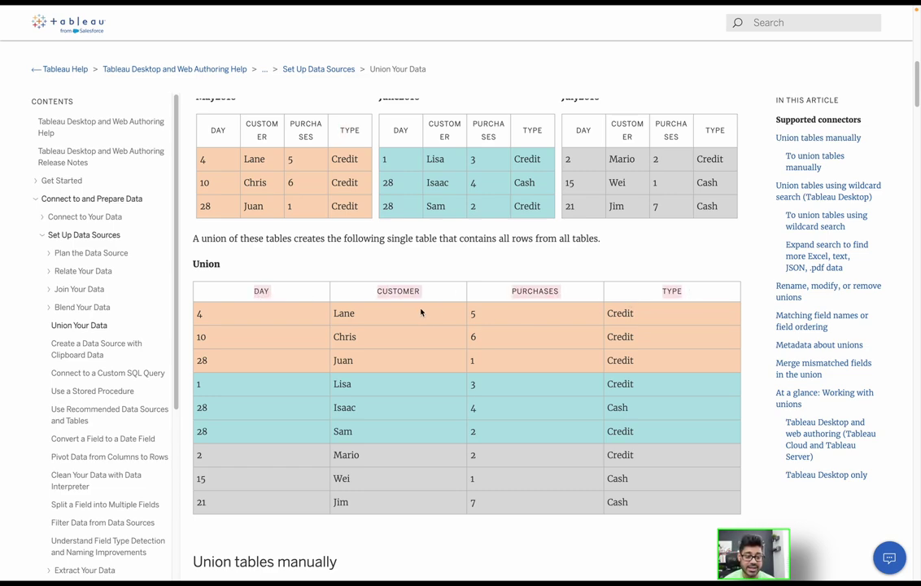
scroll(406, 301, up, 2)
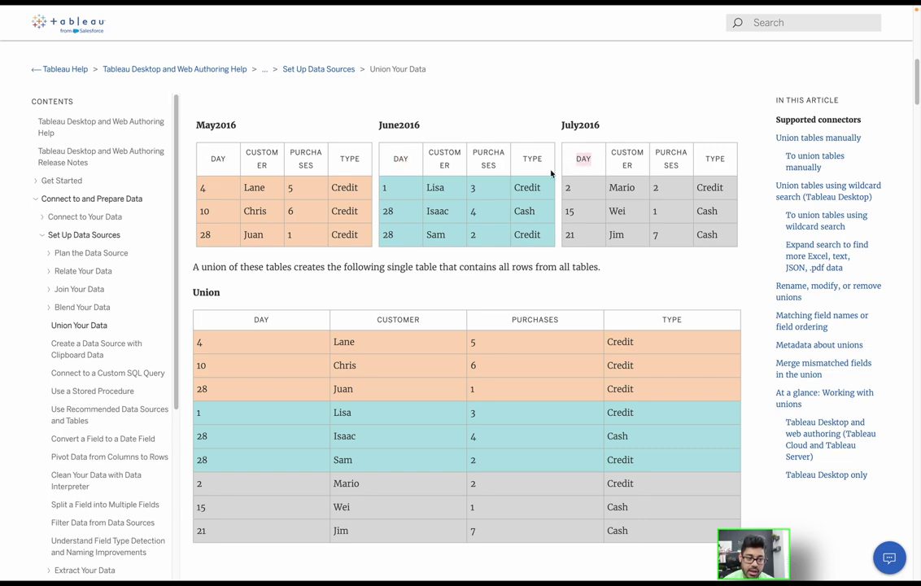
scroll(268, 269, down, 1)
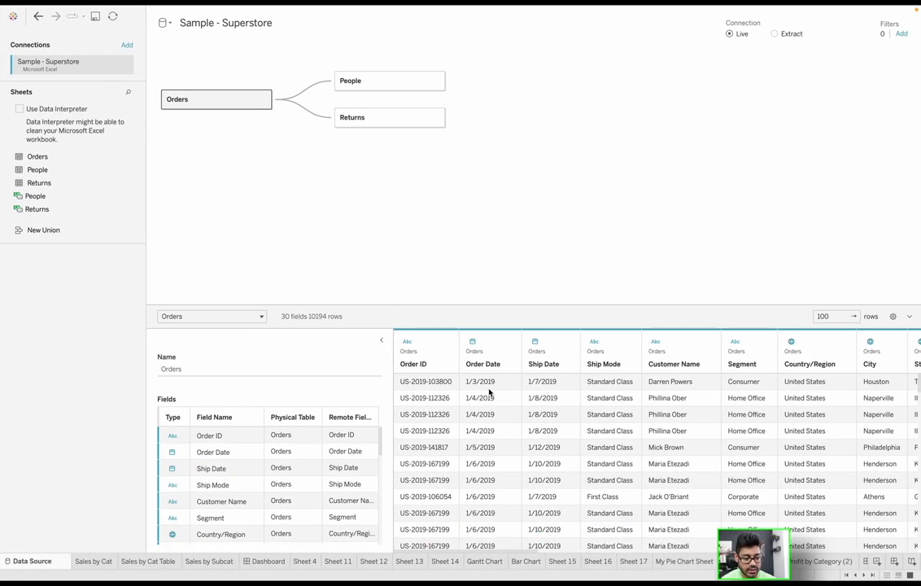
Step: Back on Sales by Cat, inspect the Furniture tooltip: 162,125 sales with an embedded Sub-Category chart
click(95, 562)
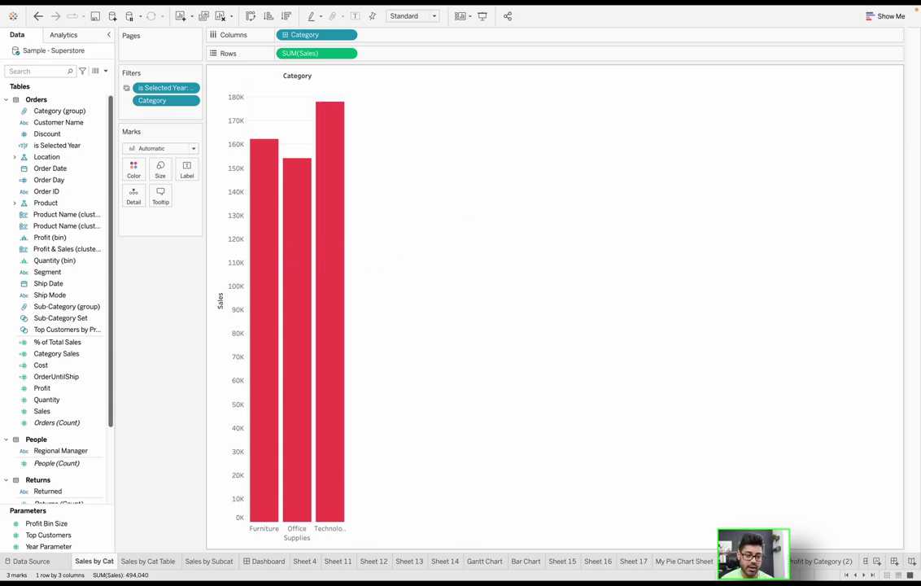
mouse_move(333, 252)
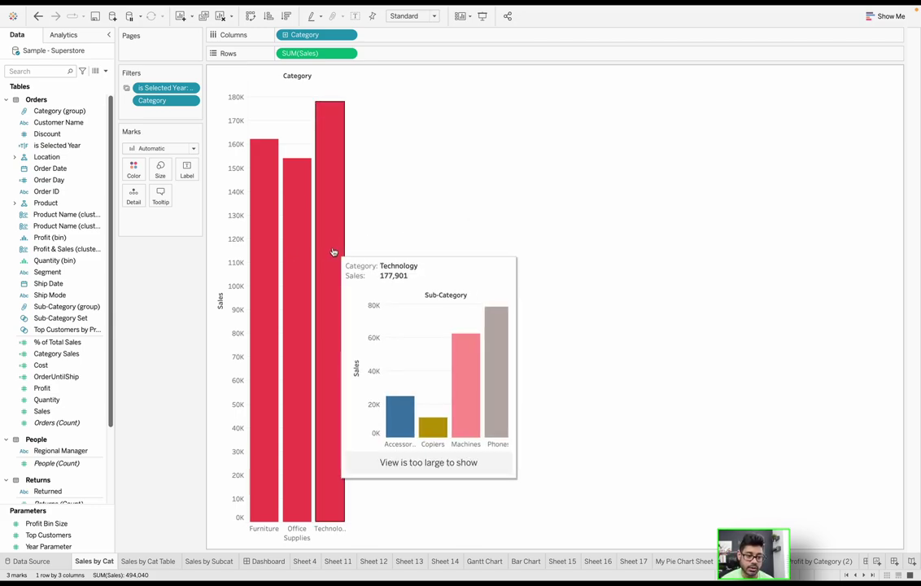
mouse_move(269, 223)
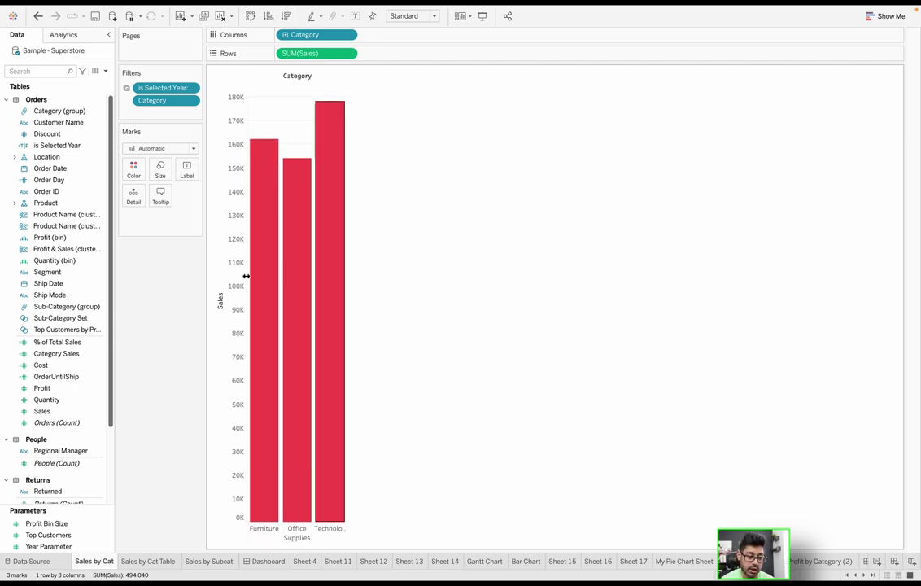
mouse_move(262, 320)
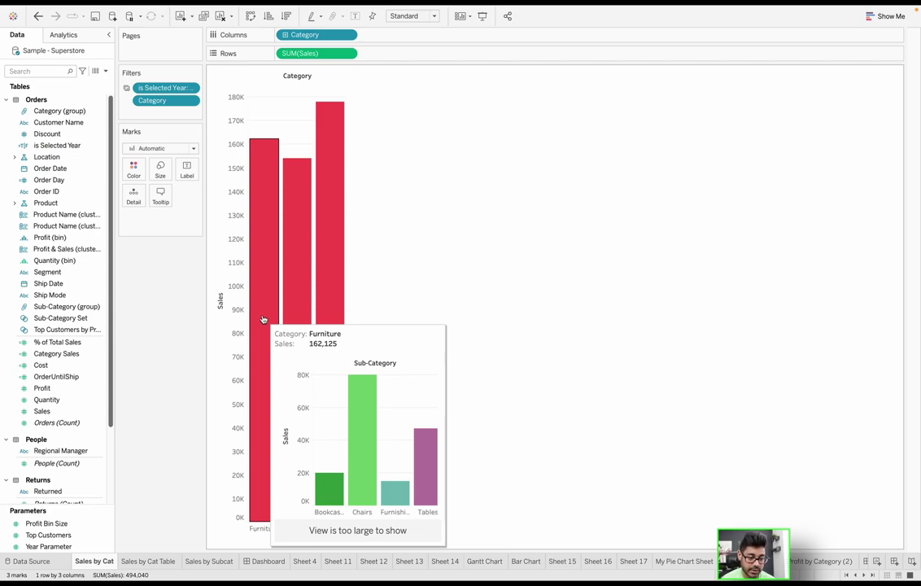
mouse_move(286, 311)
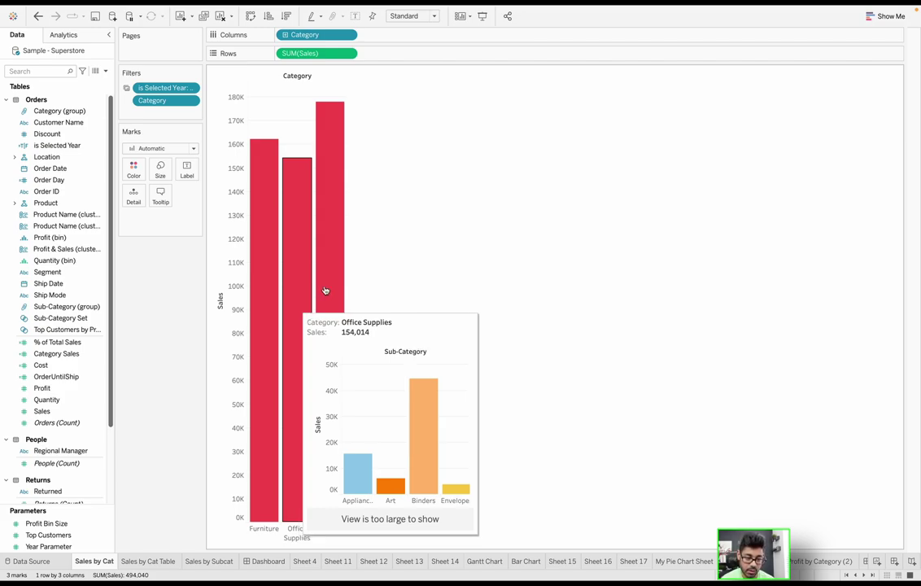
mouse_move(324, 290)
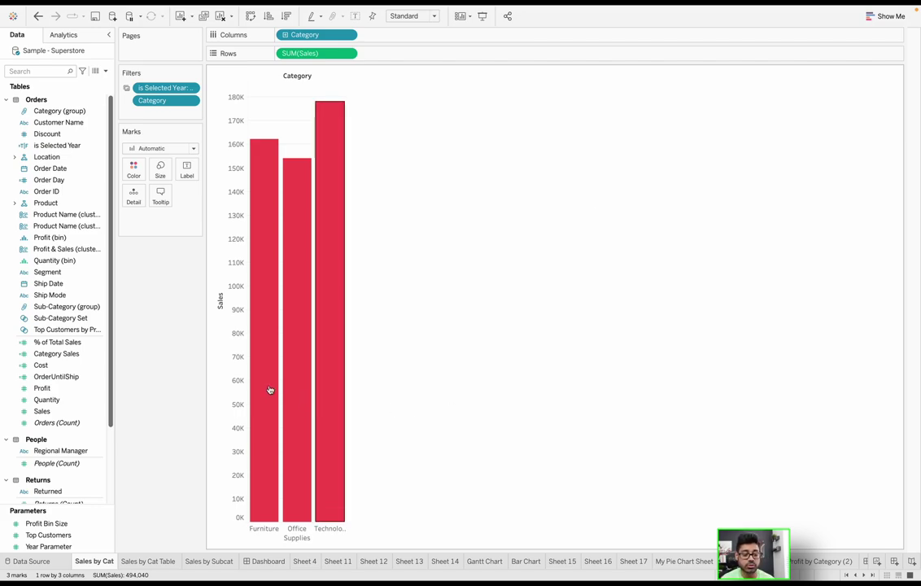
mouse_move(269, 390)
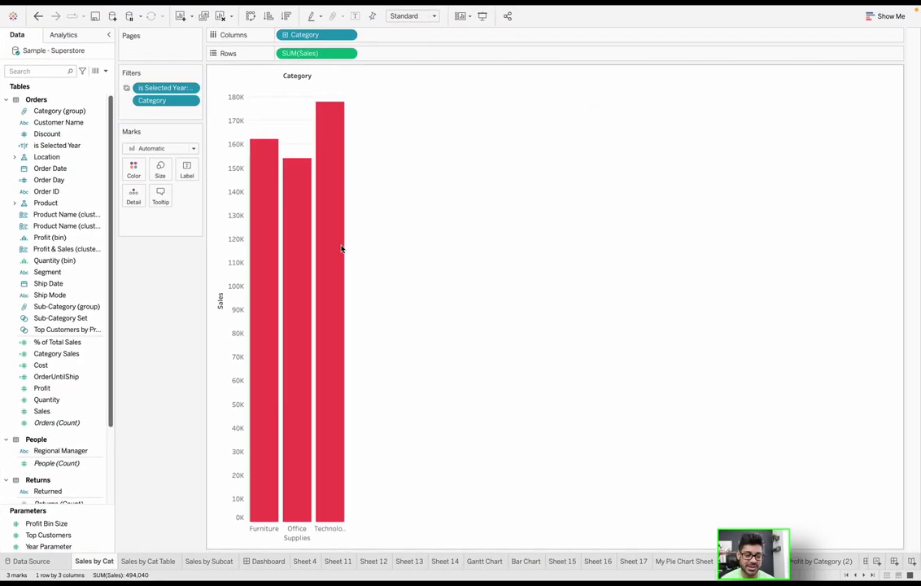
Step: Open Edit Tooltip for the category bars, revealing the embedded Sales by Subcat sheet at 300×300
mouse_move(342, 249)
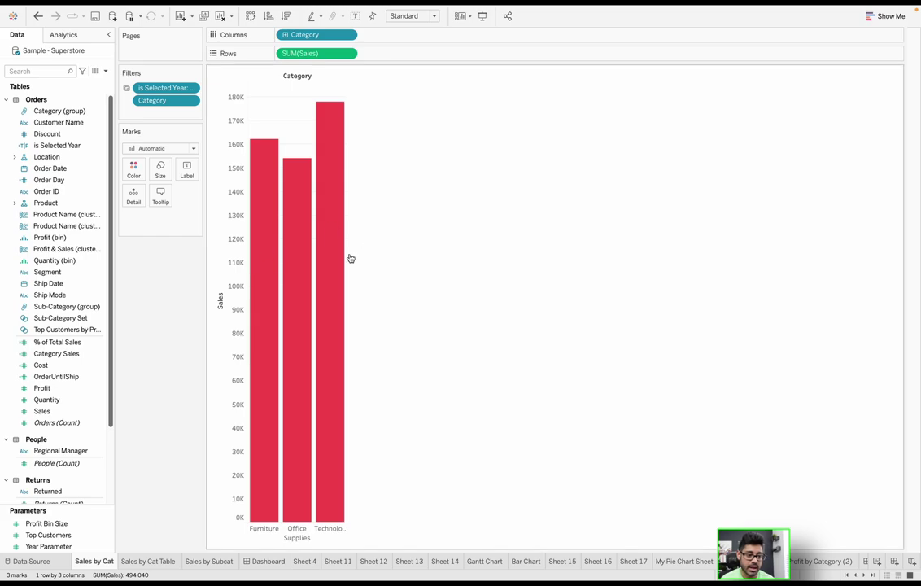
click(160, 203)
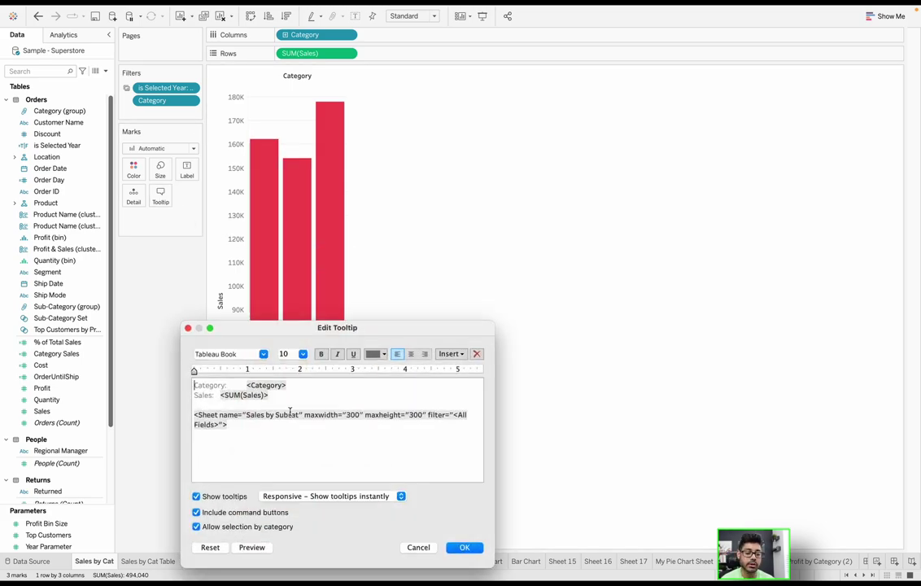
Step: Select the embedded Sales by Subcat sheet tag, close the editor, and switch to that worksheet
drag(251, 426, 178, 416)
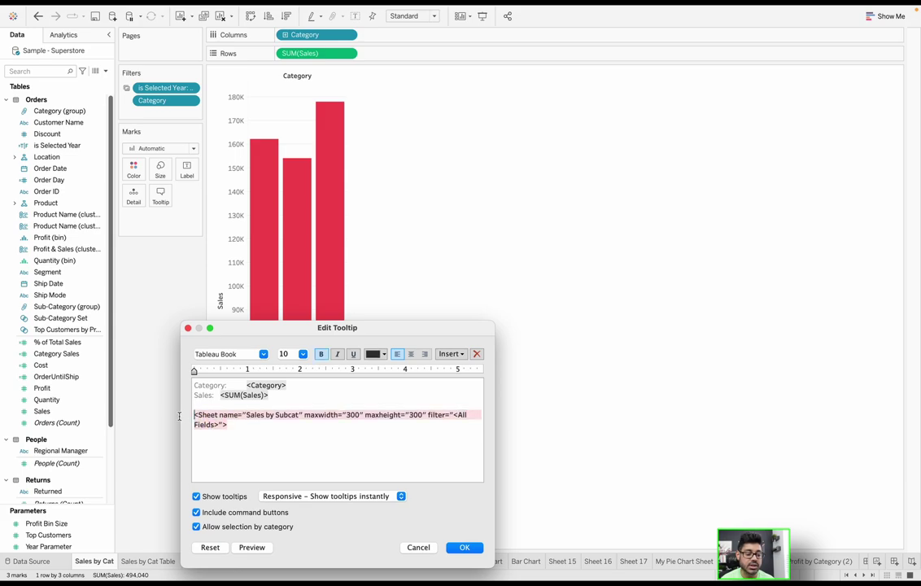
triple_click(246, 416)
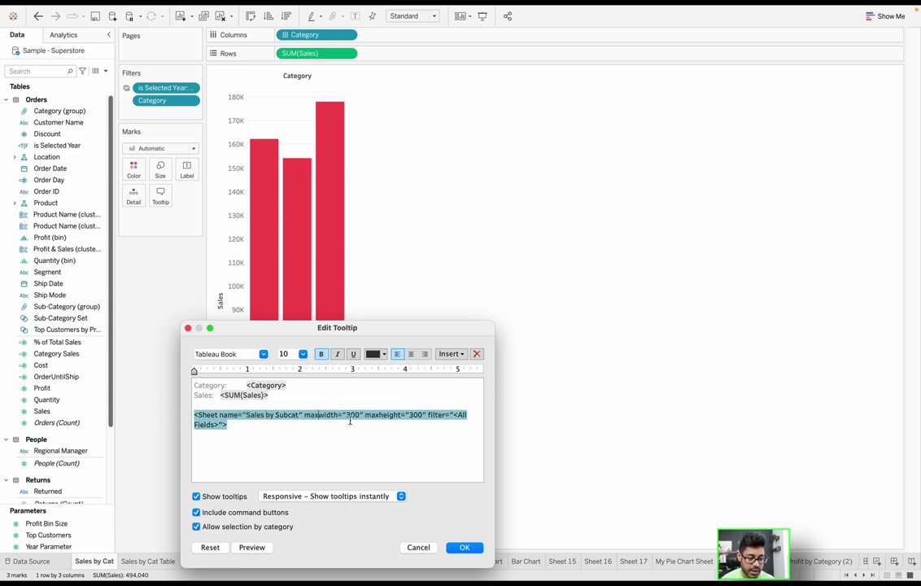
shift+click(457, 412)
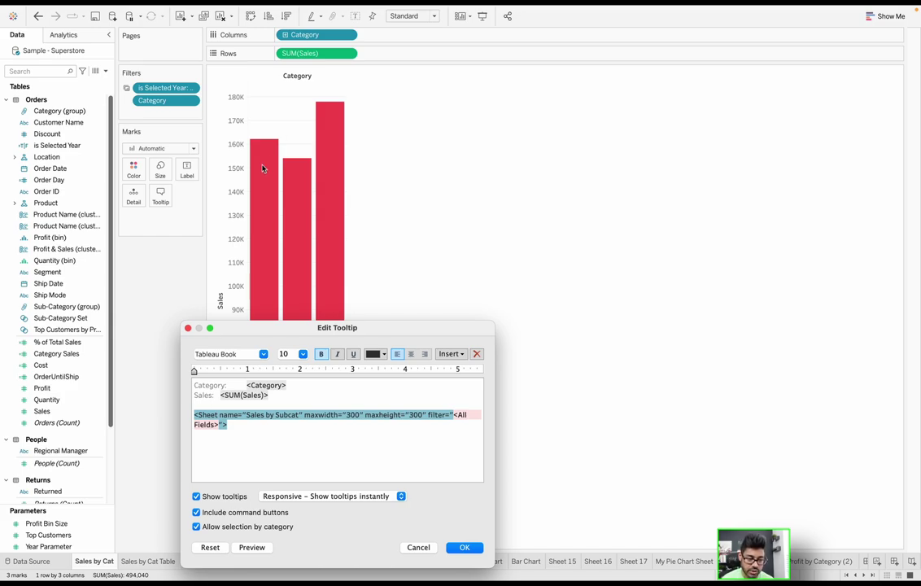
key(shift+Down)
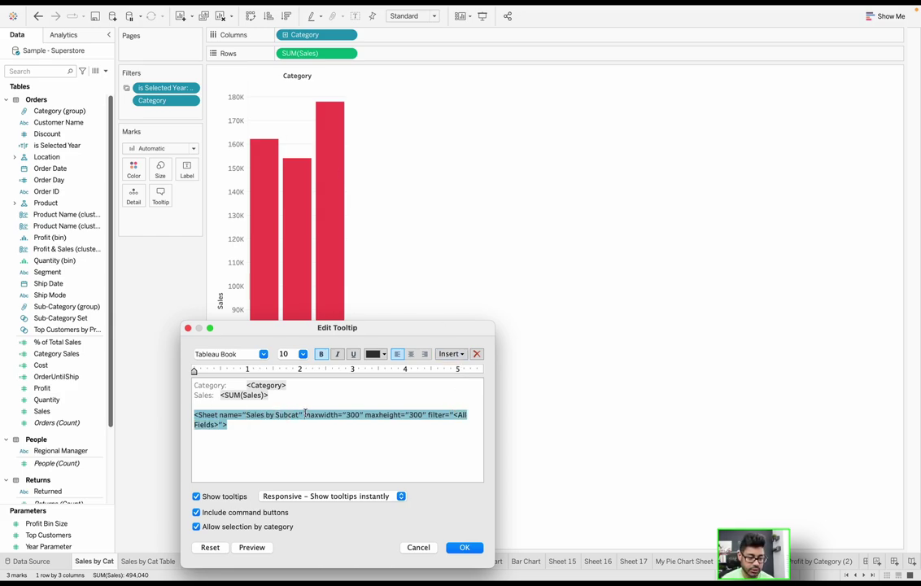
key(Return)
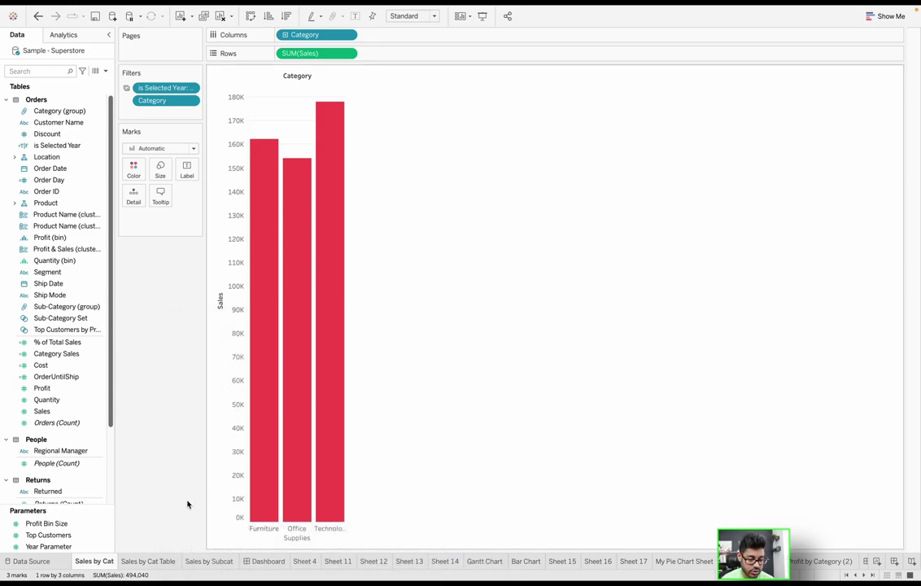
click(207, 562)
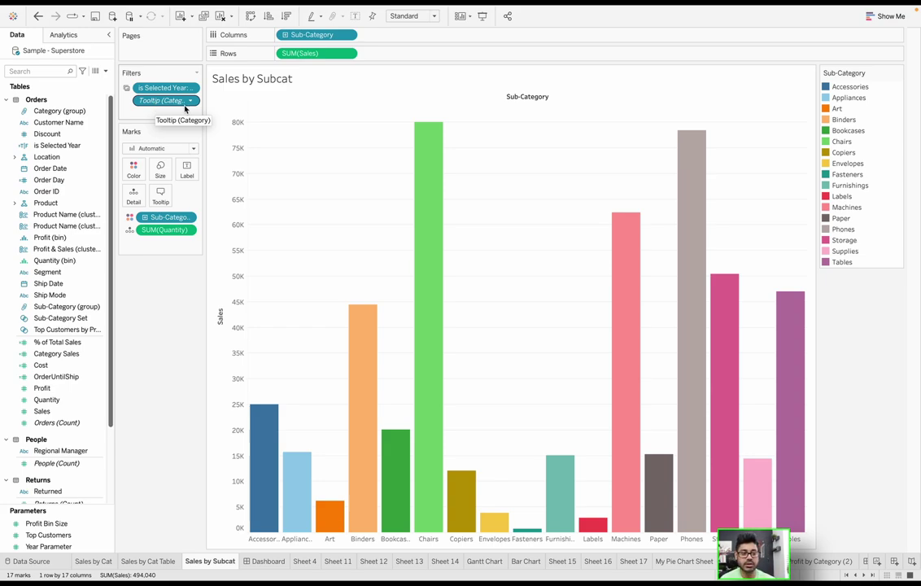
Step: Deselect the Top Customers parameter and return to the Sales by Cat chart
mouse_move(445, 173)
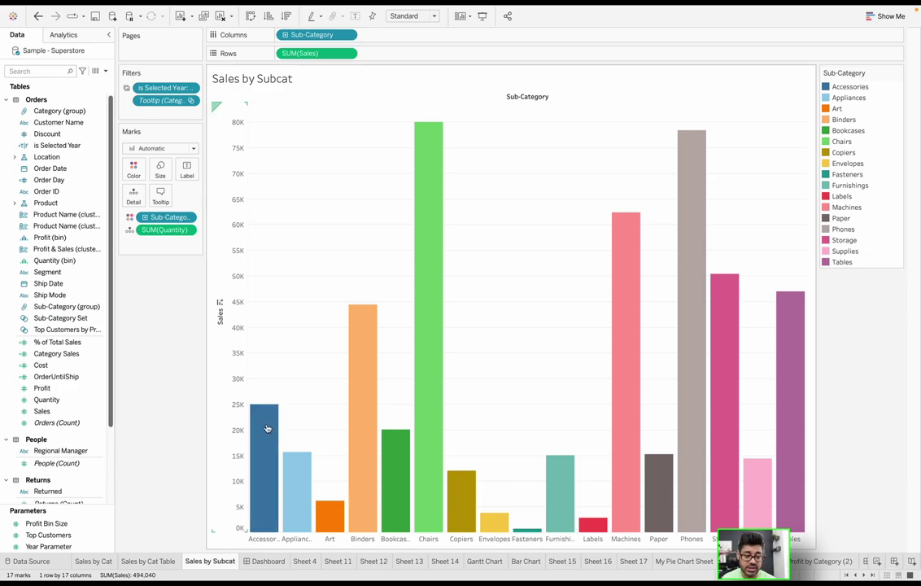
click(96, 537)
click(129, 485)
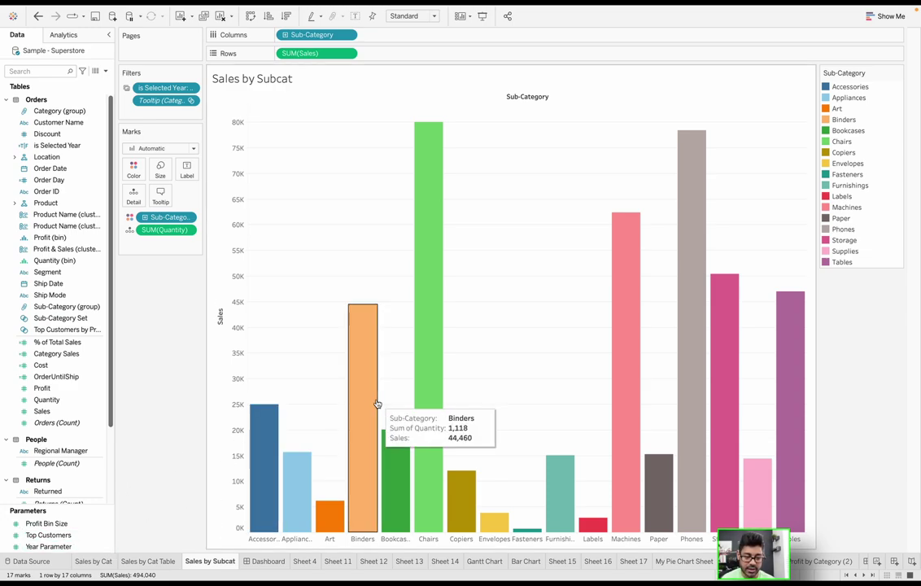
click(97, 561)
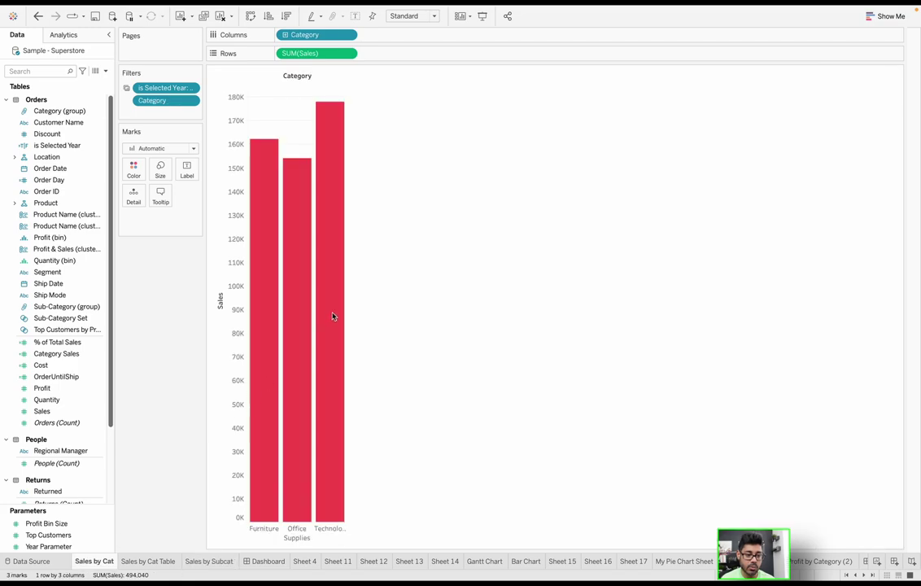
mouse_move(331, 314)
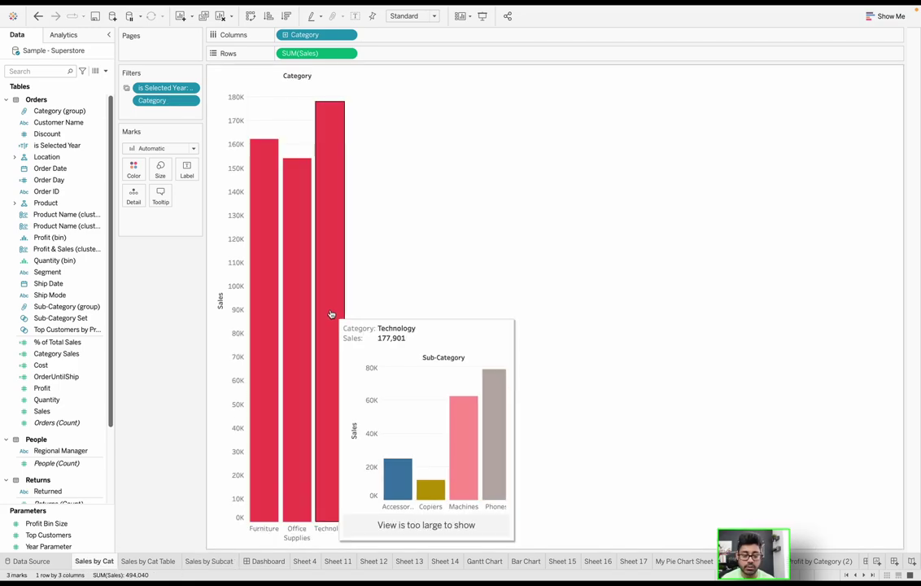
Step: Hide the Sales by Subcat sheet from the workbook tabs
click(211, 562)
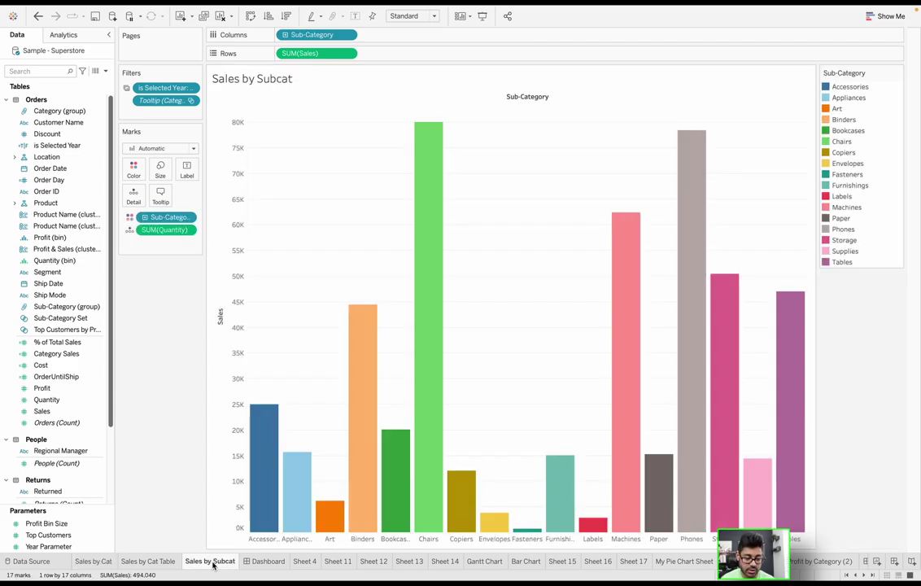
right_click(212, 562)
click(211, 424)
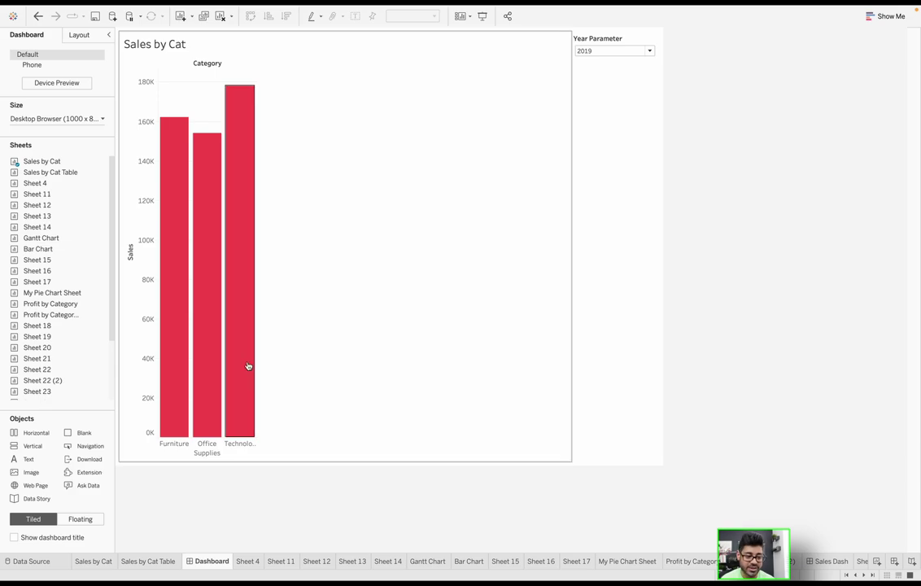
mouse_move(248, 365)
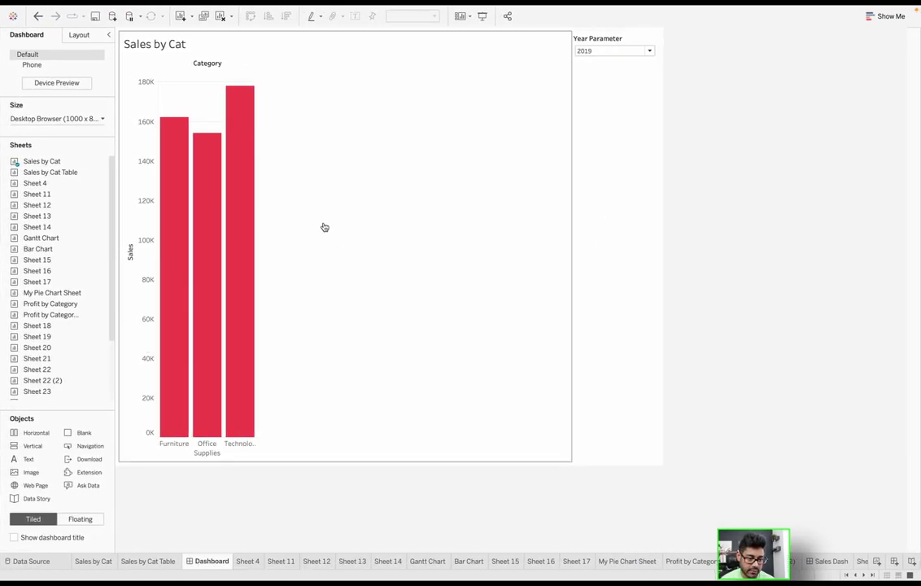
click(151, 561)
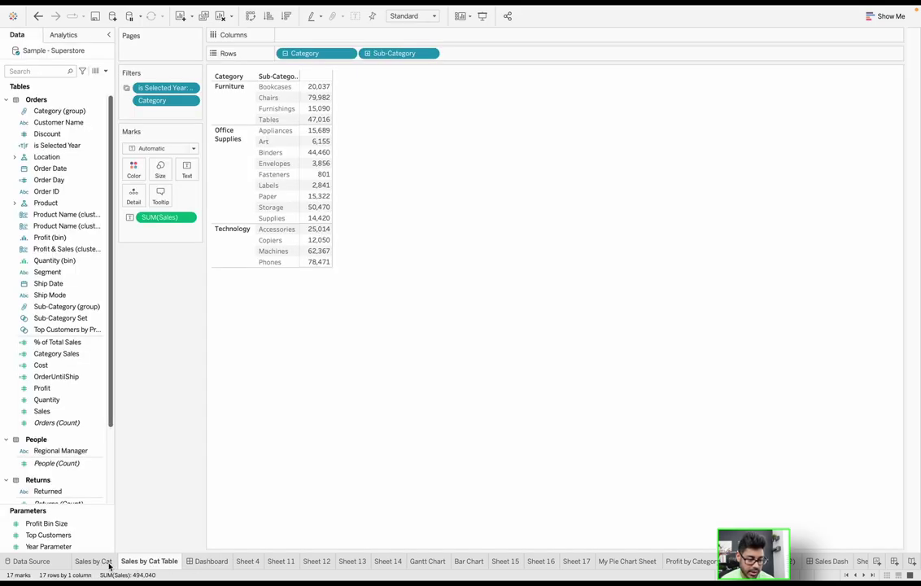
click(209, 561)
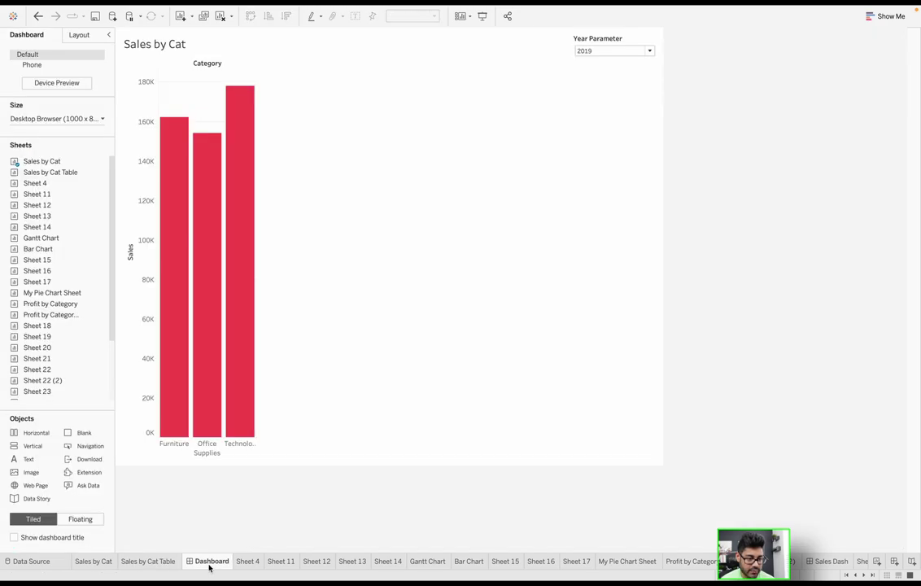
click(151, 567)
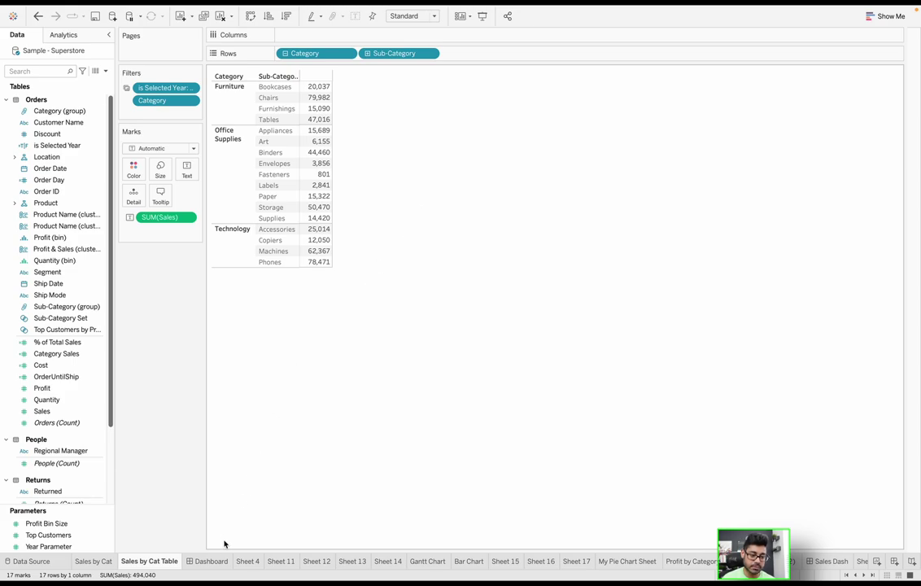
click(213, 561)
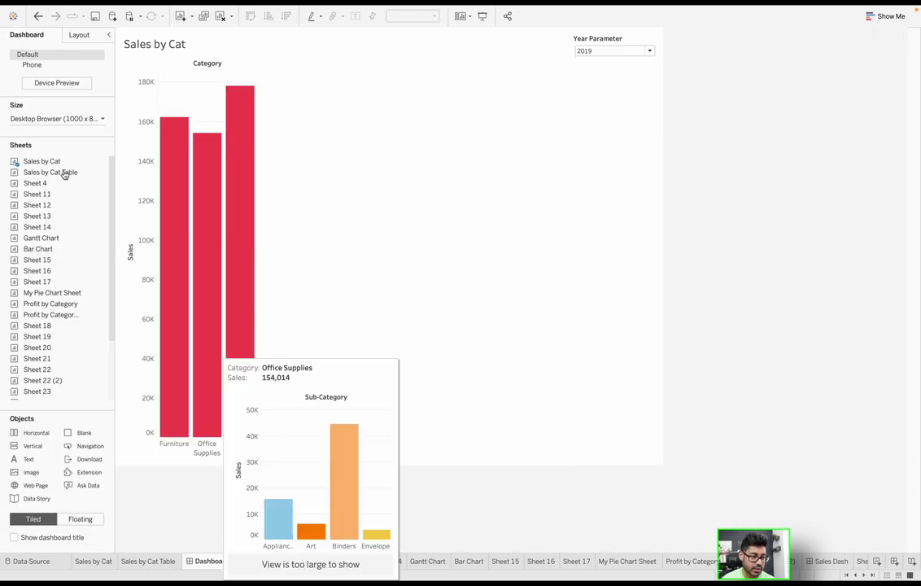
mouse_move(53, 173)
drag(54, 173, 507, 218)
Step: Deselect the Sales by Cat Table now placed to the right of the bar chart
click(714, 138)
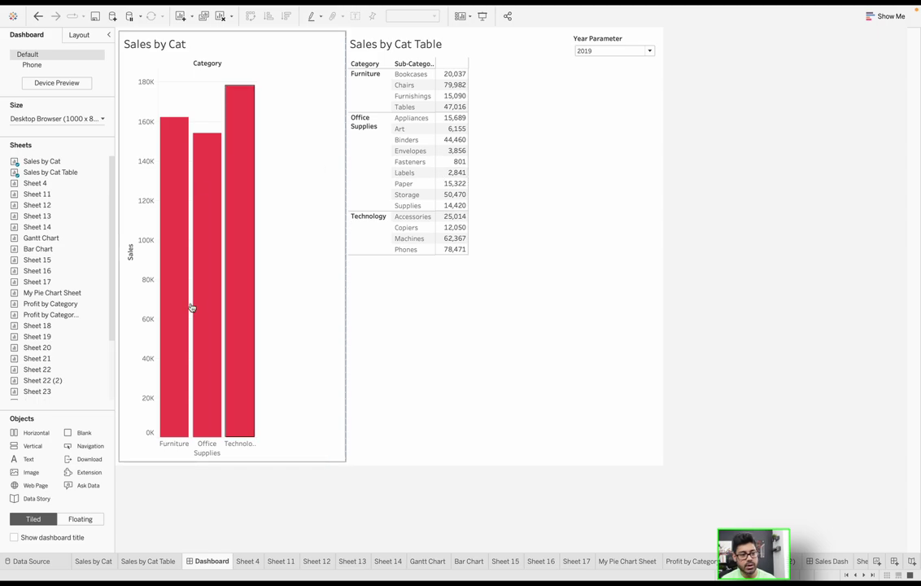
mouse_move(171, 229)
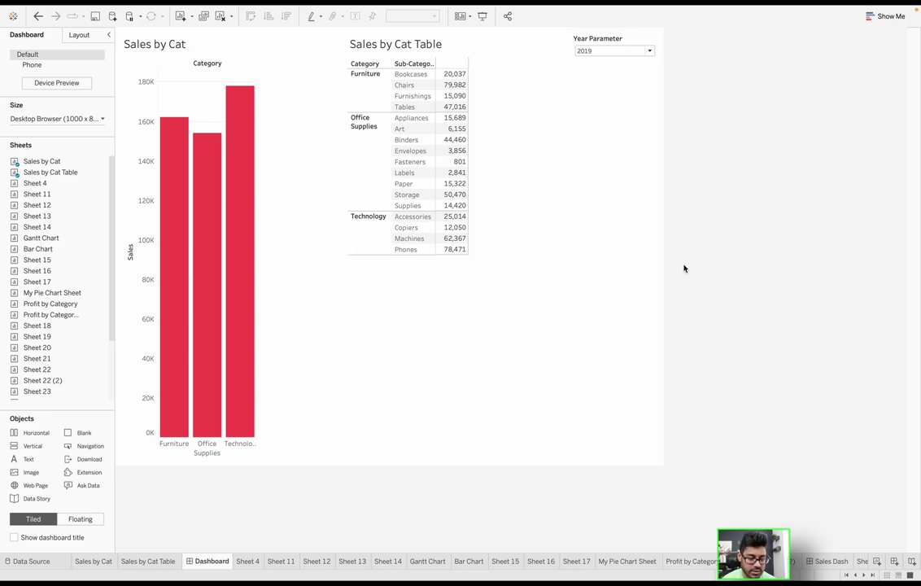
mouse_move(140, 7)
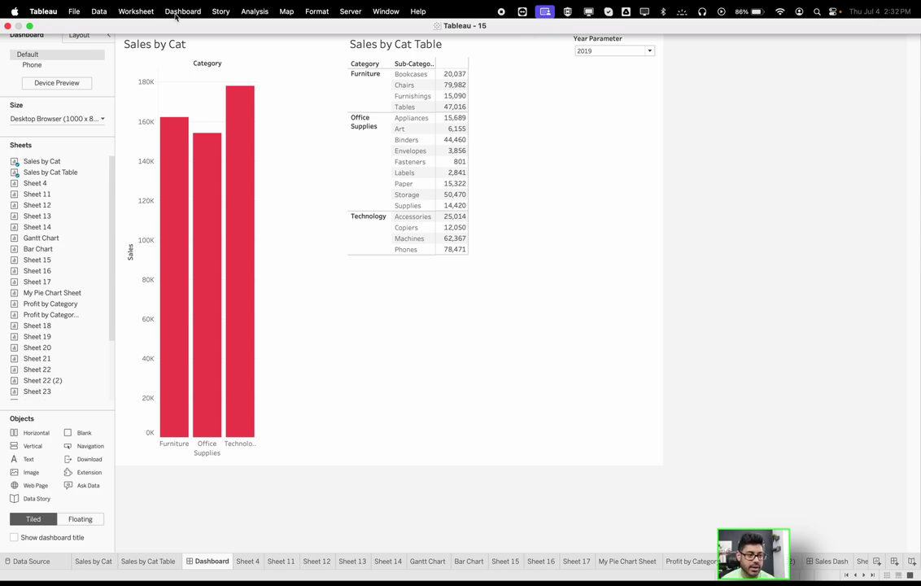
click(176, 14)
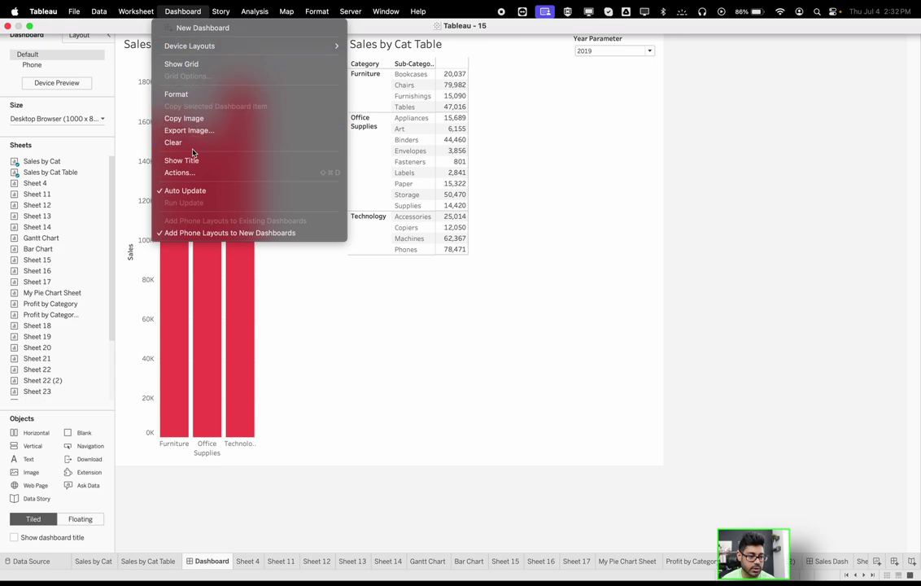
Step: Create Highlight1: on hover, source Sales by Cat, target Sales by Cat Table, matching on Category
click(324, 249)
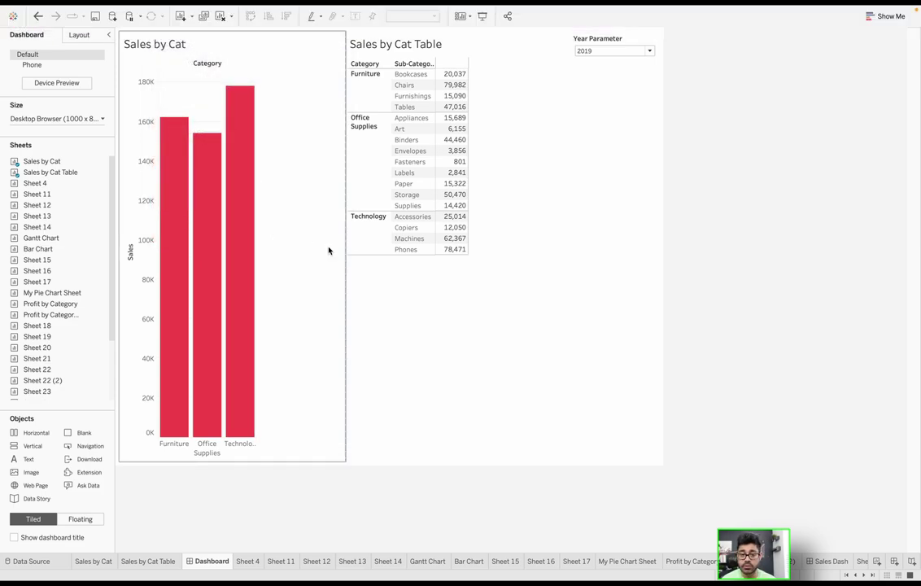
click(485, 292)
key(super+shift+d)
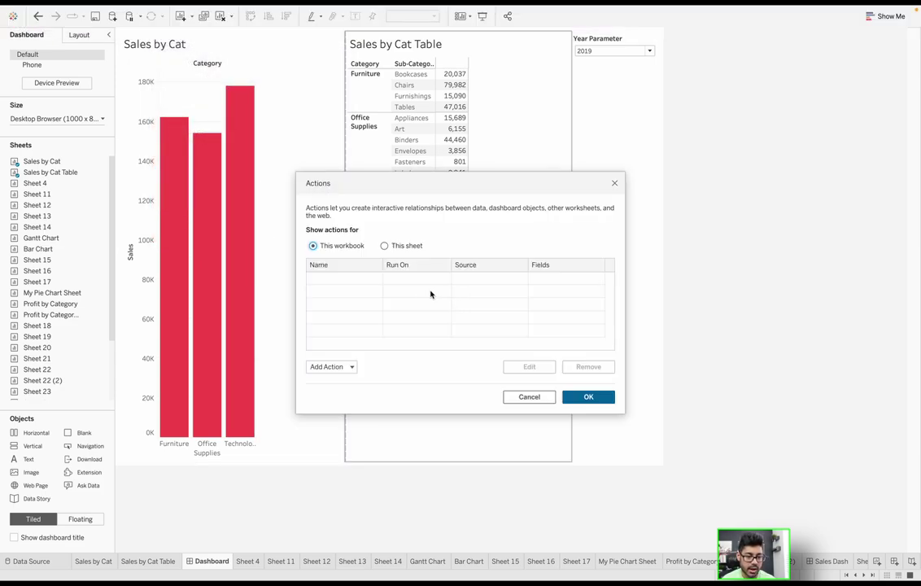
click(331, 368)
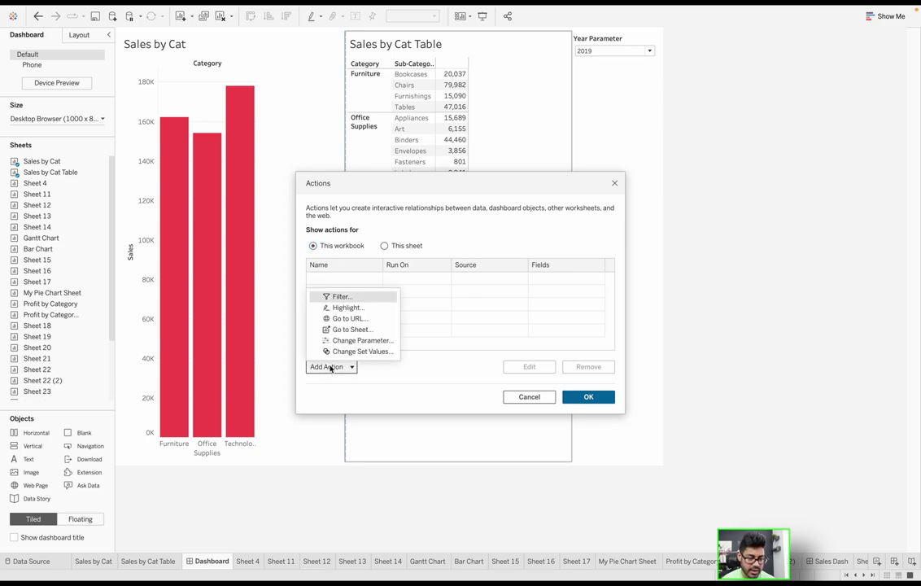
click(342, 308)
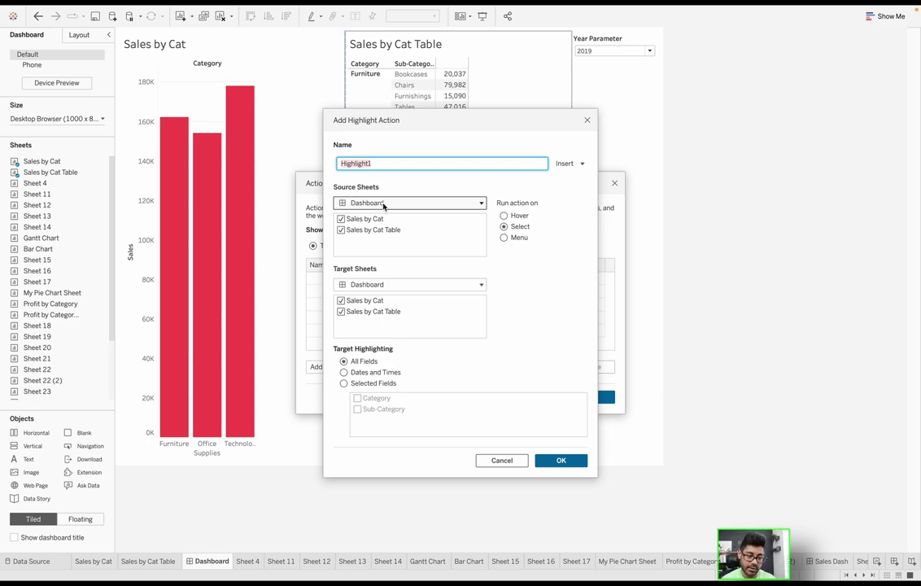
click(342, 230)
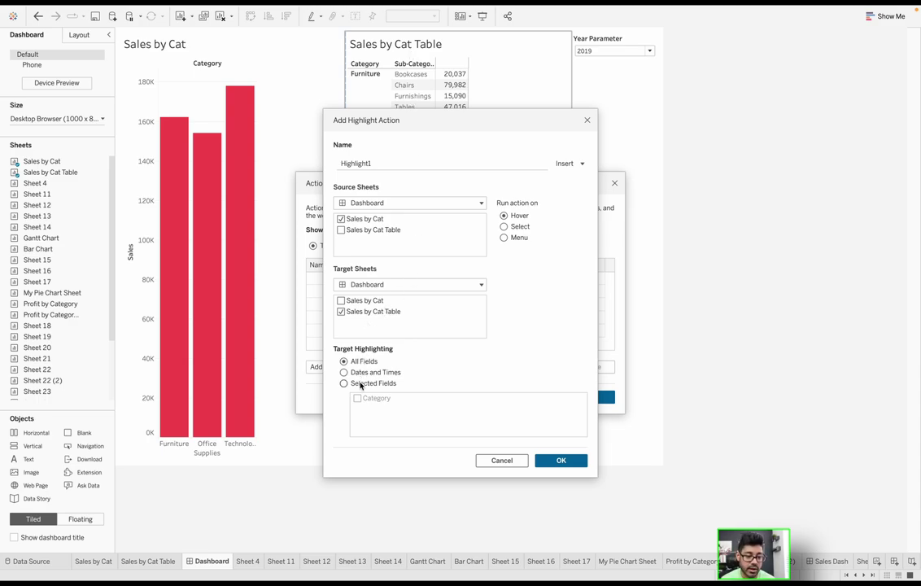
click(352, 385)
click(357, 398)
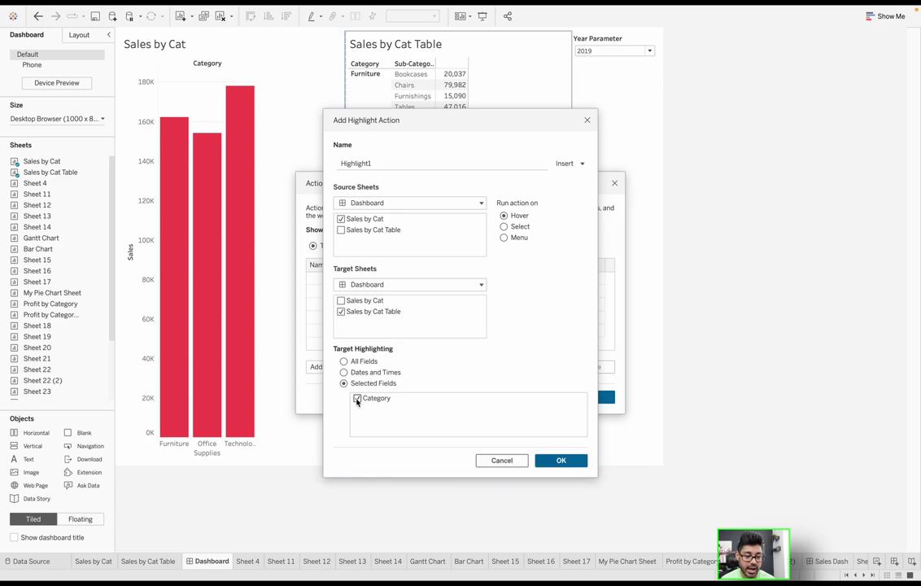
click(560, 461)
click(590, 396)
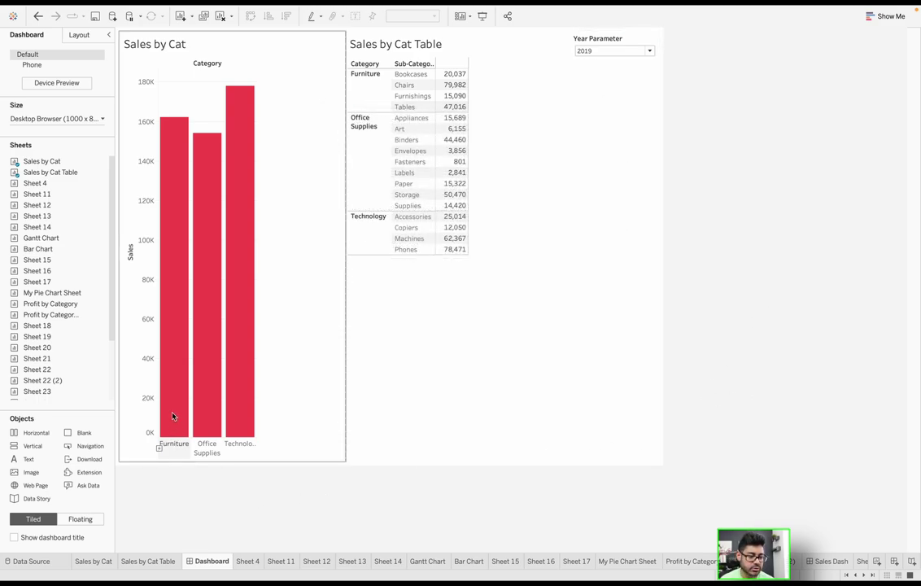
mouse_move(174, 409)
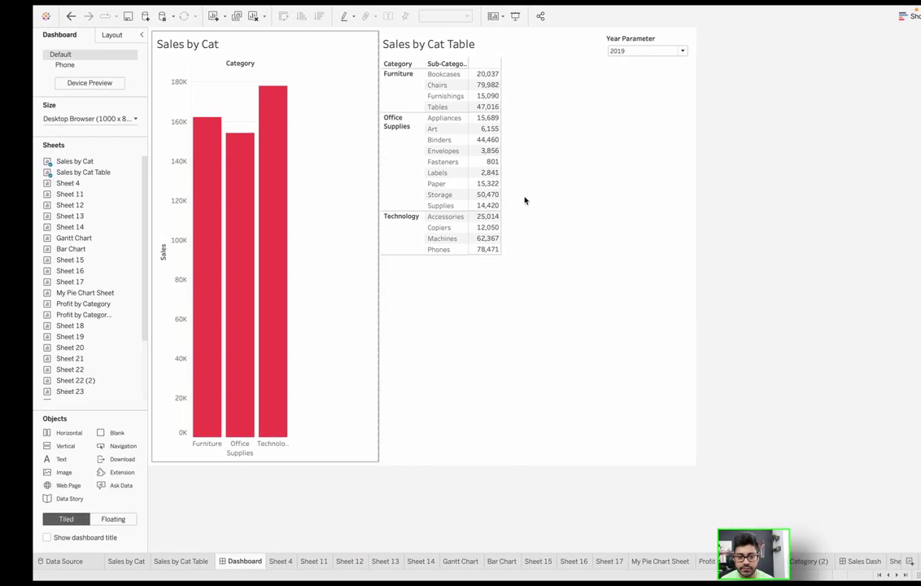
click(444, 275)
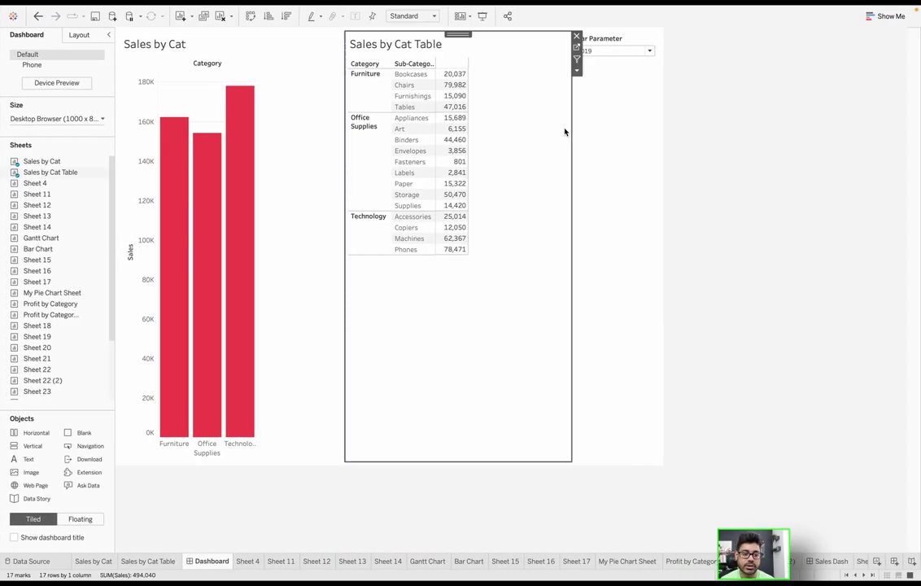
click(577, 47)
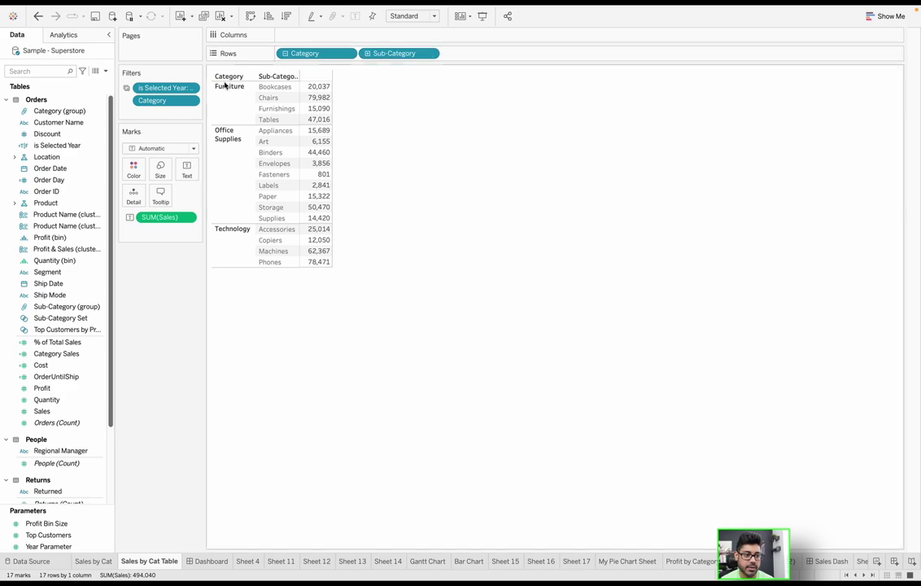
drag(167, 216, 133, 168)
mouse_move(328, 153)
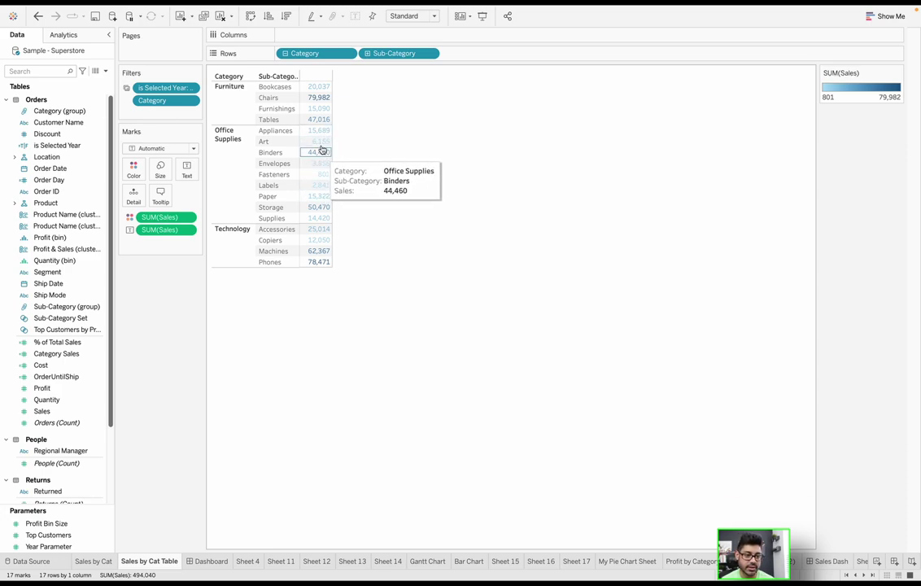
mouse_move(324, 100)
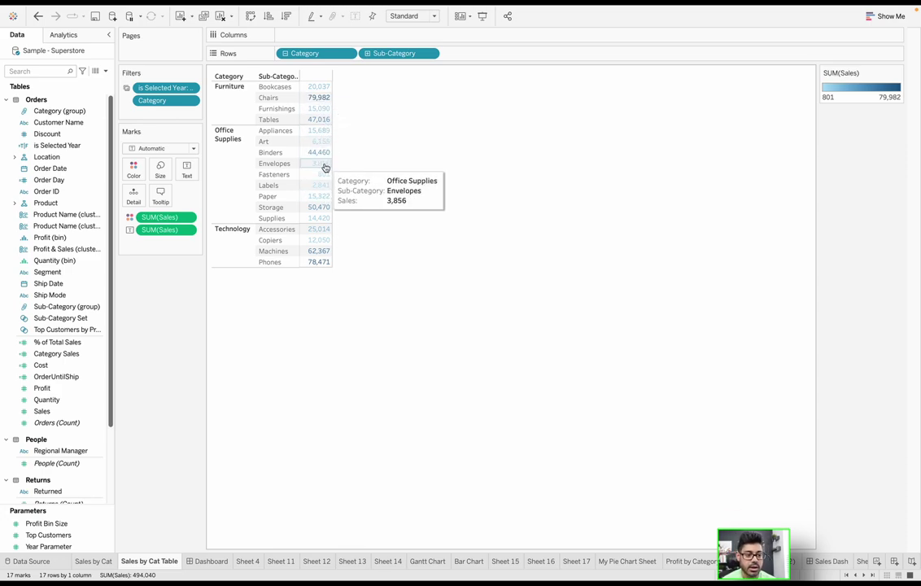
mouse_move(322, 180)
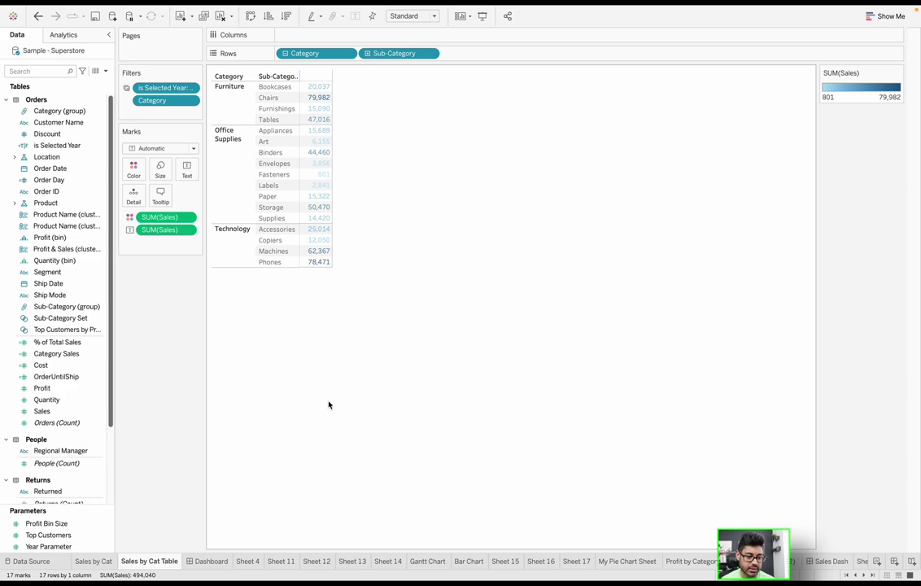
key(ctrl+Left)
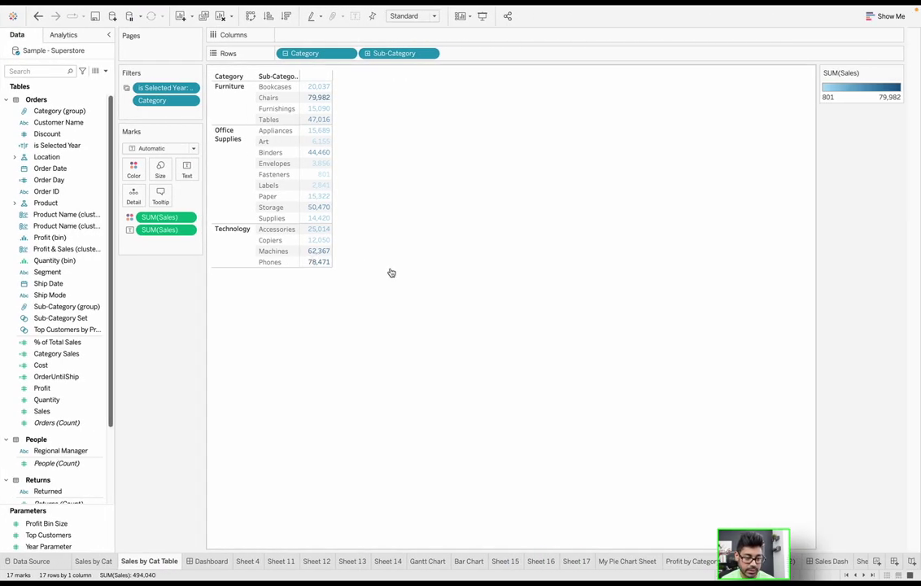
key(super+z)
click(213, 561)
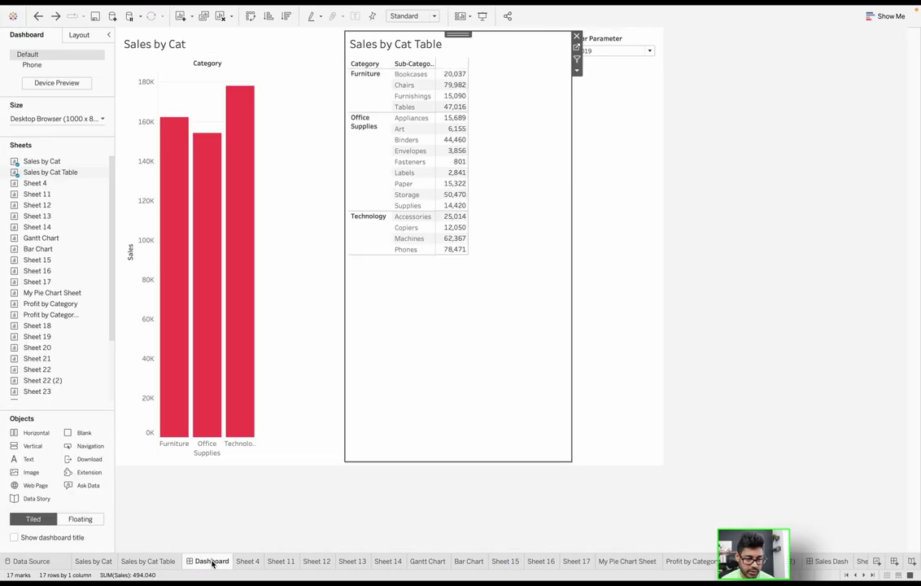
click(740, 228)
click(260, 324)
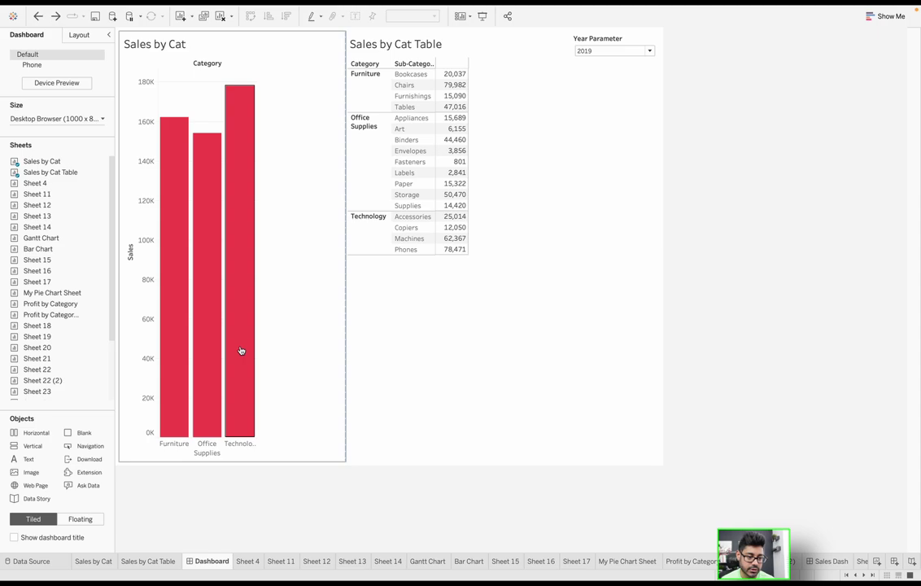
mouse_move(240, 350)
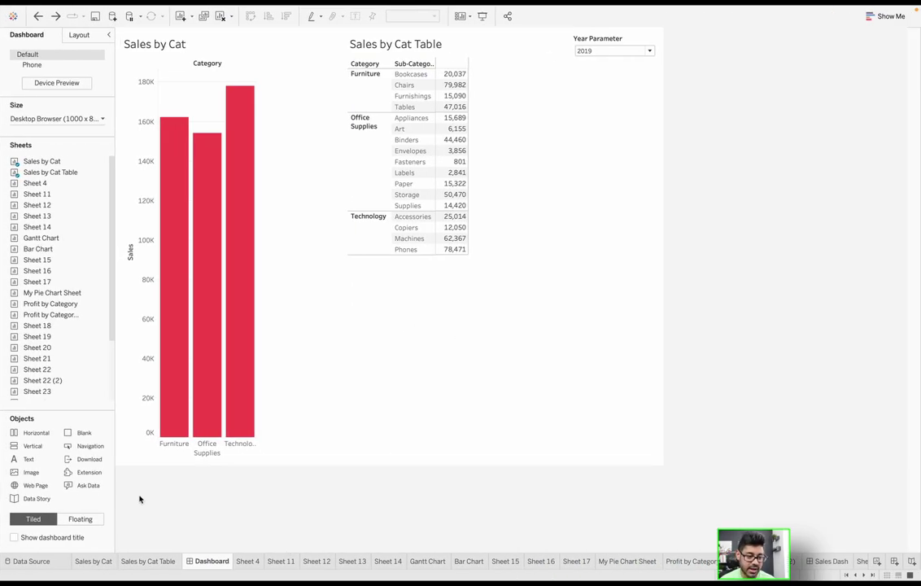
mouse_move(219, 419)
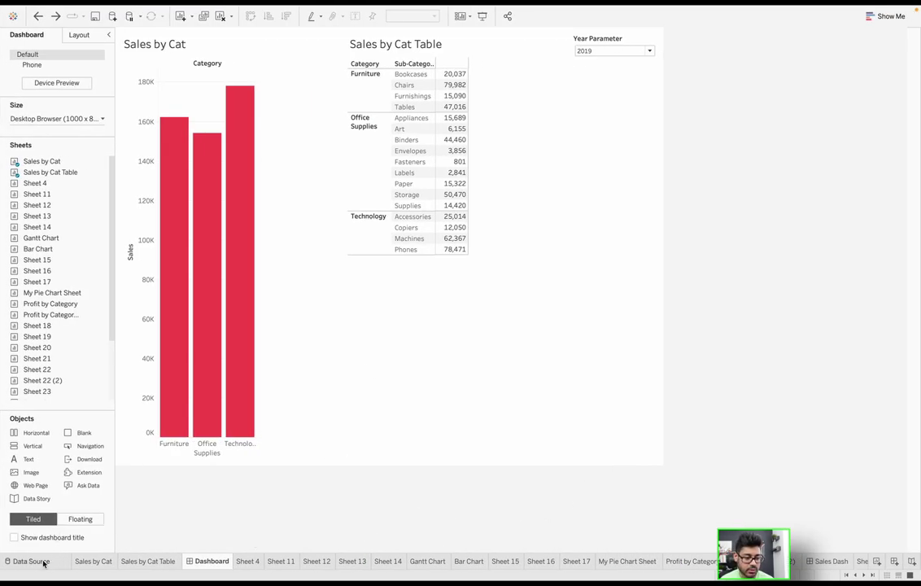
Step: Inside the Orders table, left-join People on Region, then go back to Sales by Cat
click(32, 561)
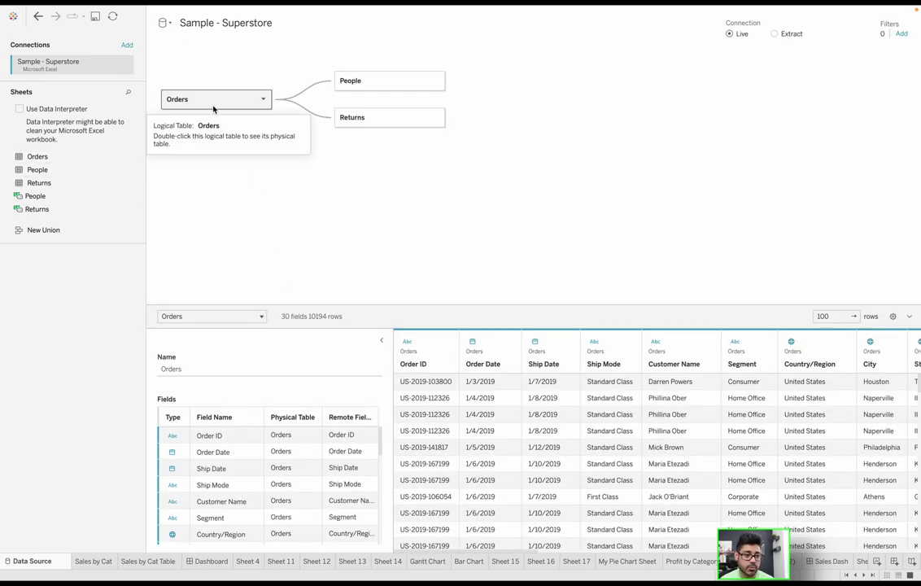
double_click(214, 106)
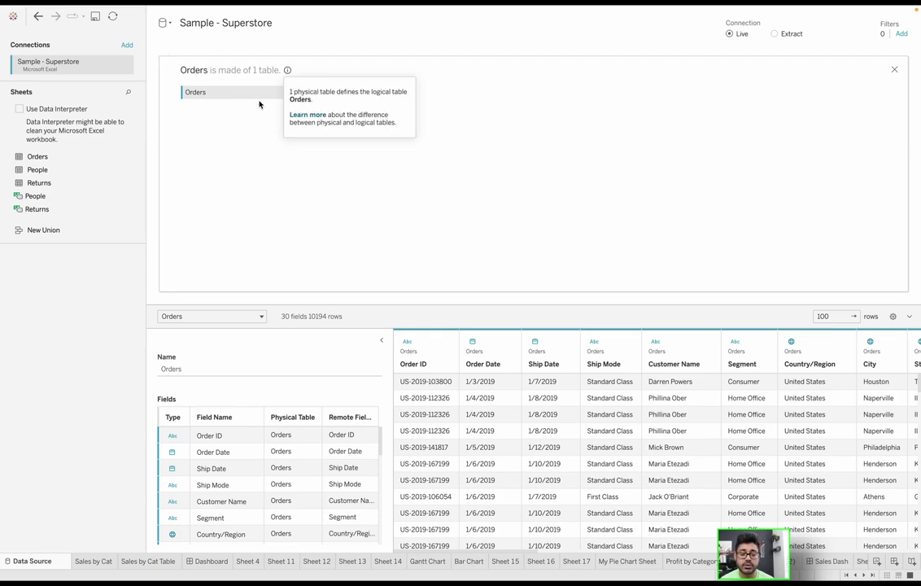
drag(28, 169, 372, 96)
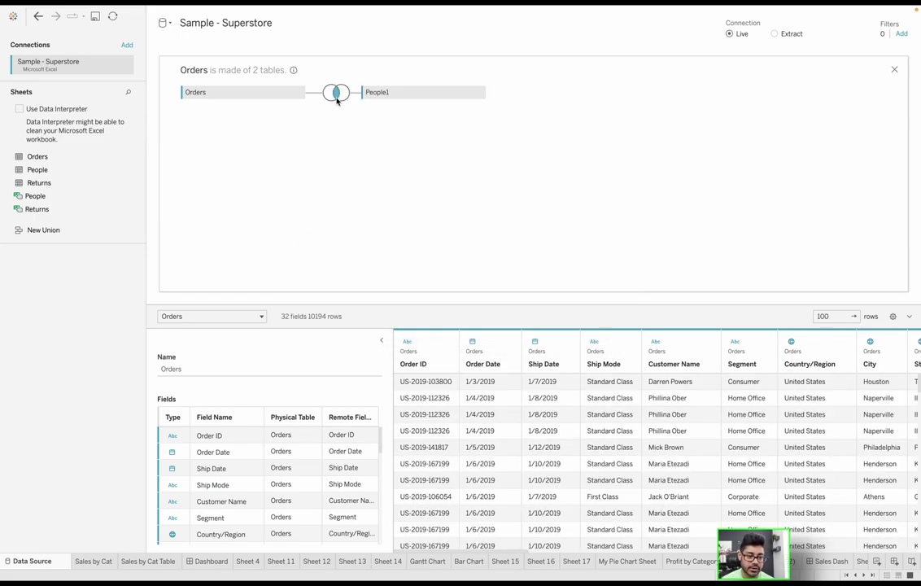
click(336, 92)
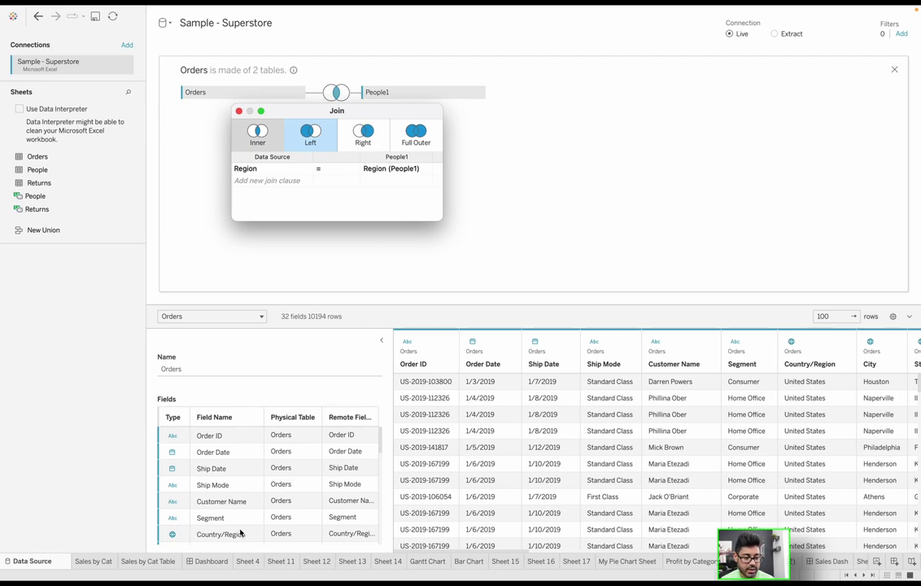
click(96, 563)
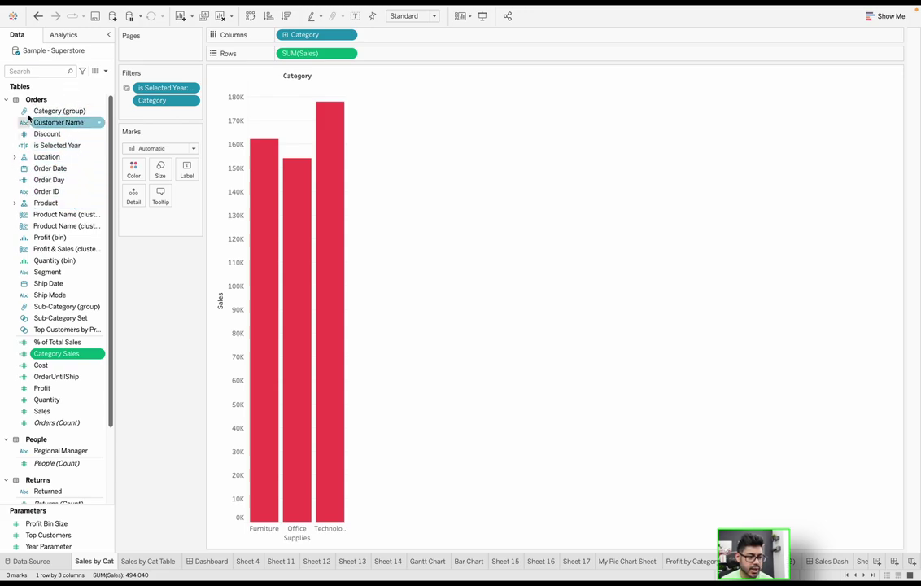
click(15, 203)
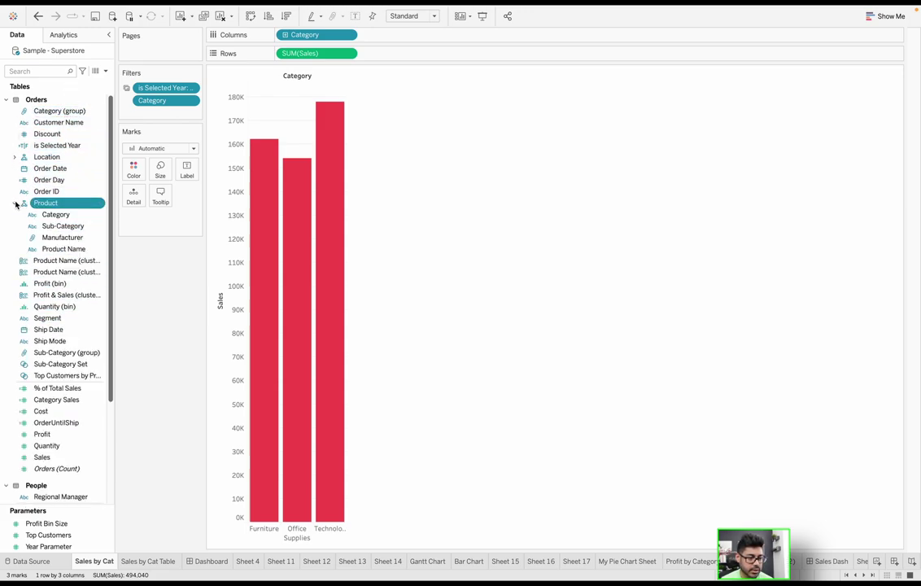
right_click(50, 226)
mouse_move(82, 303)
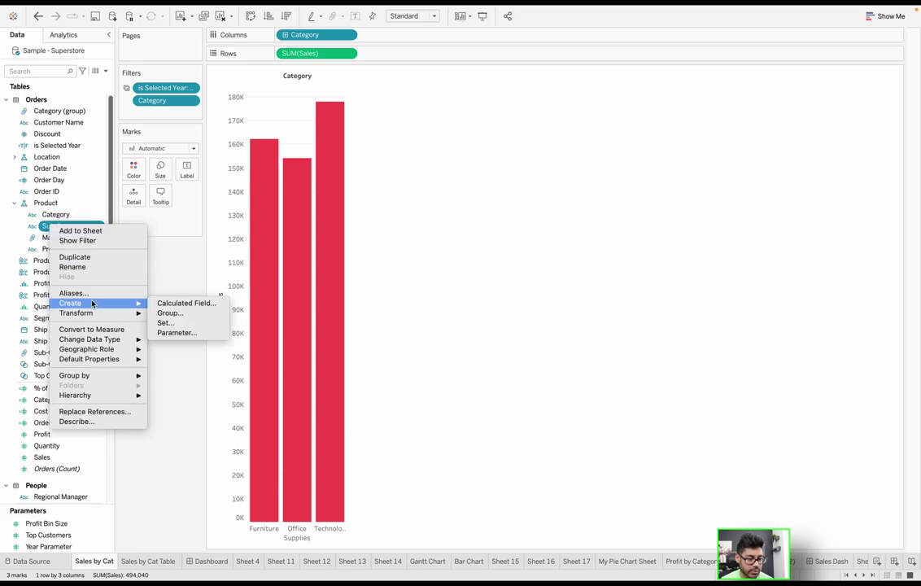
click(181, 323)
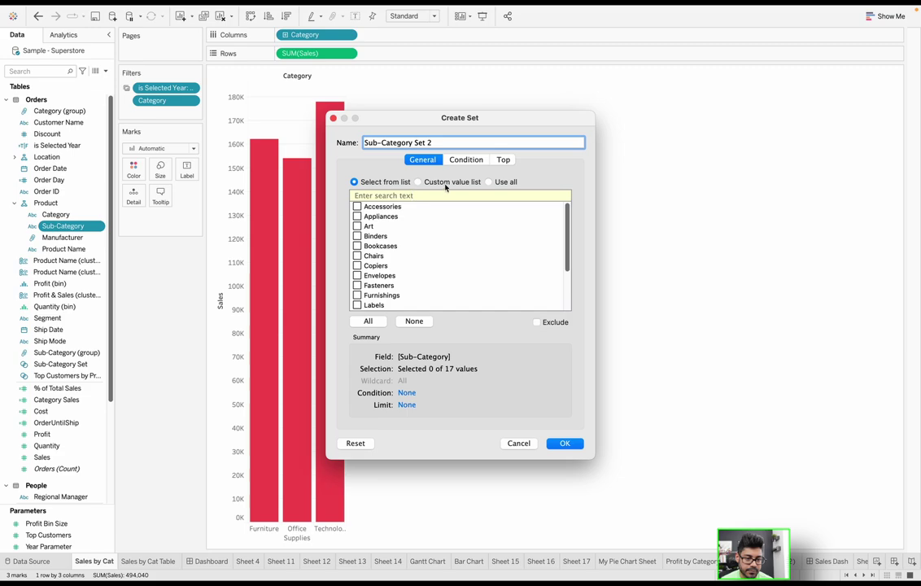
click(501, 159)
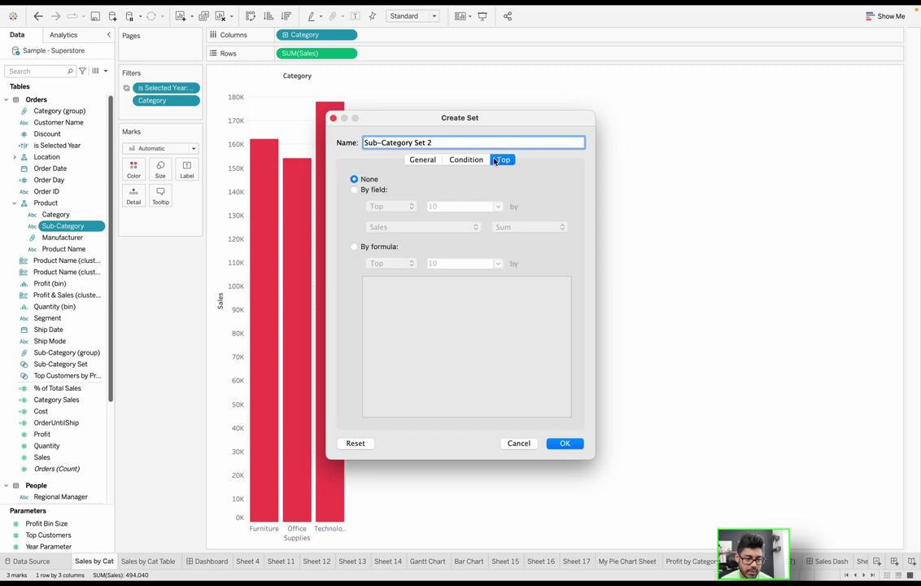
click(354, 246)
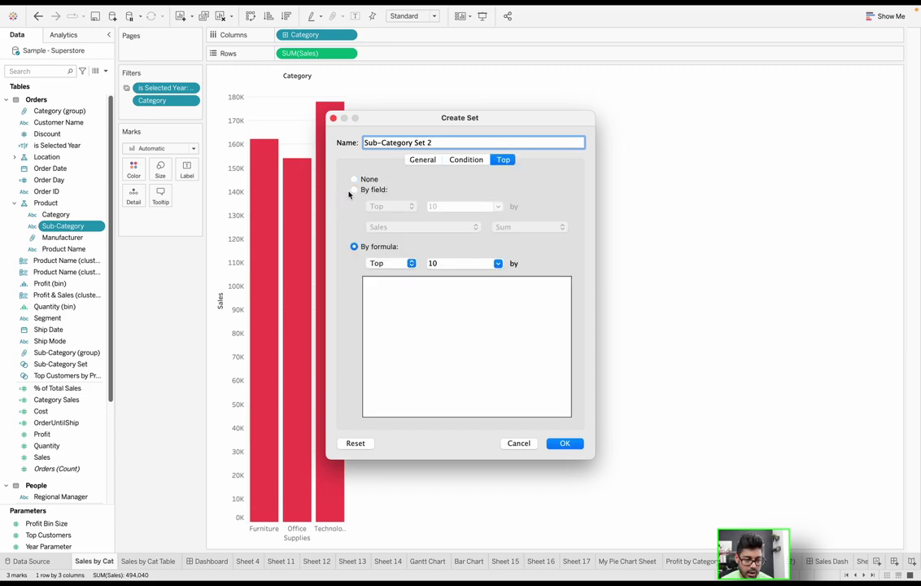
click(354, 189)
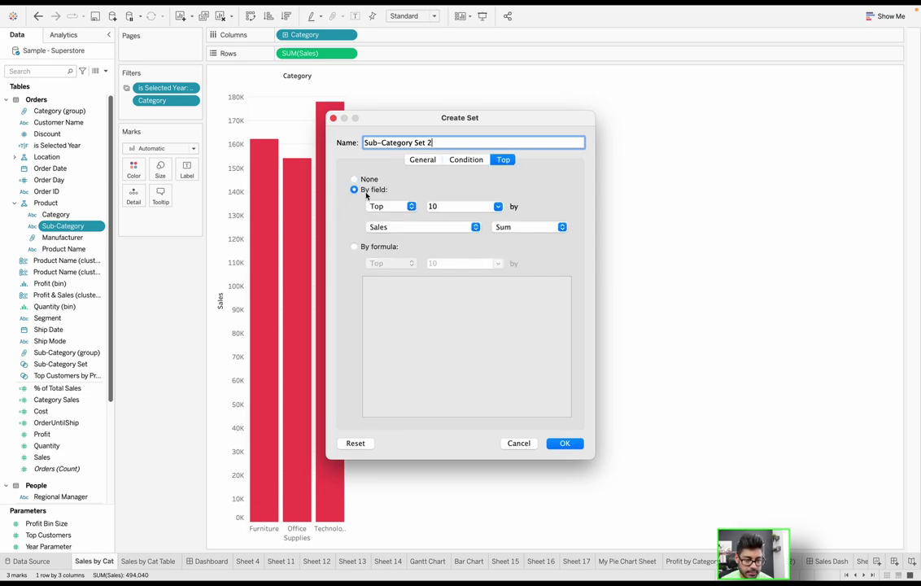
click(556, 444)
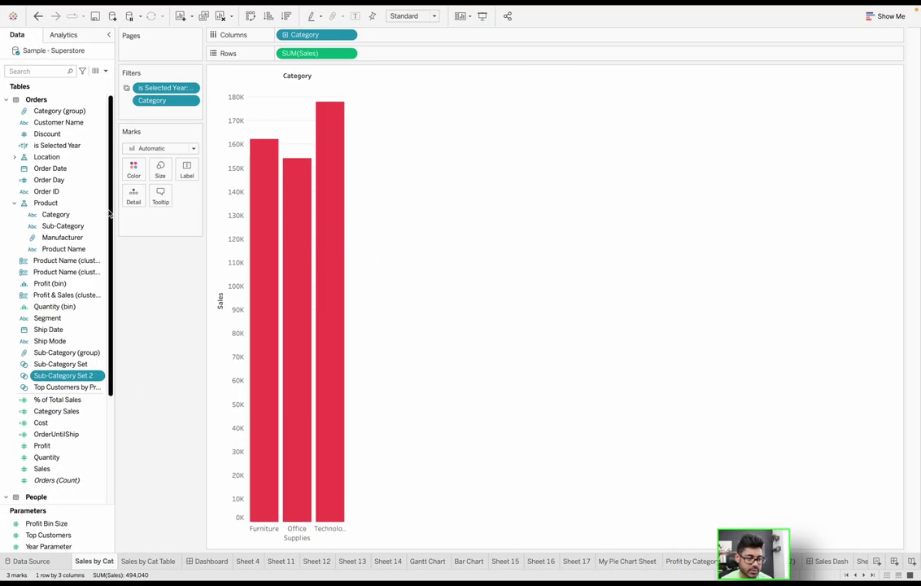
Step: Expand the Location hierarchy and rename it to 'Geogeaphy'
click(14, 203)
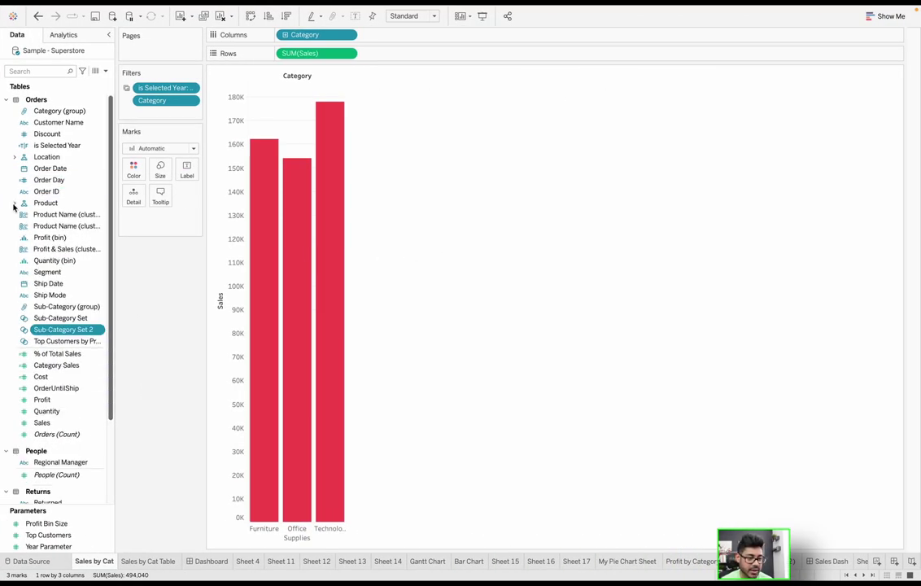
click(16, 158)
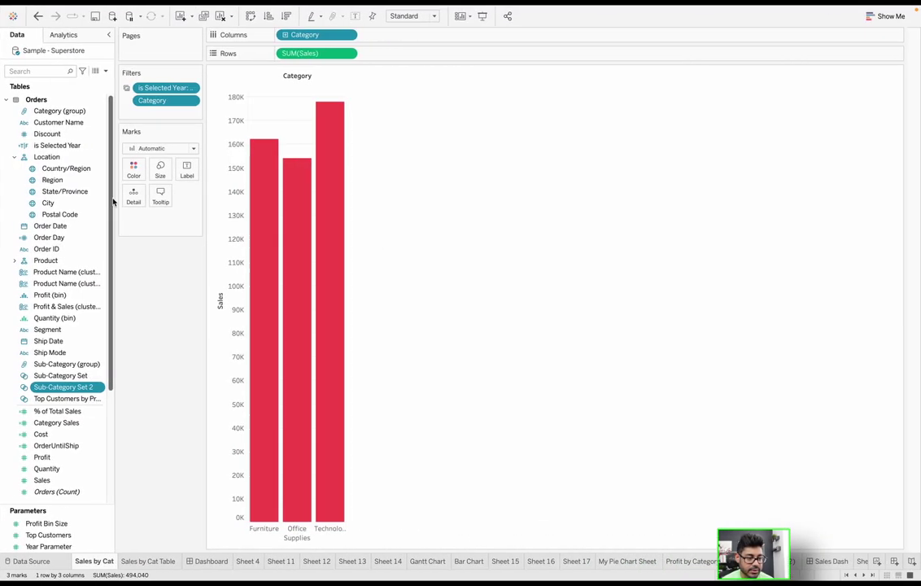
click(63, 169)
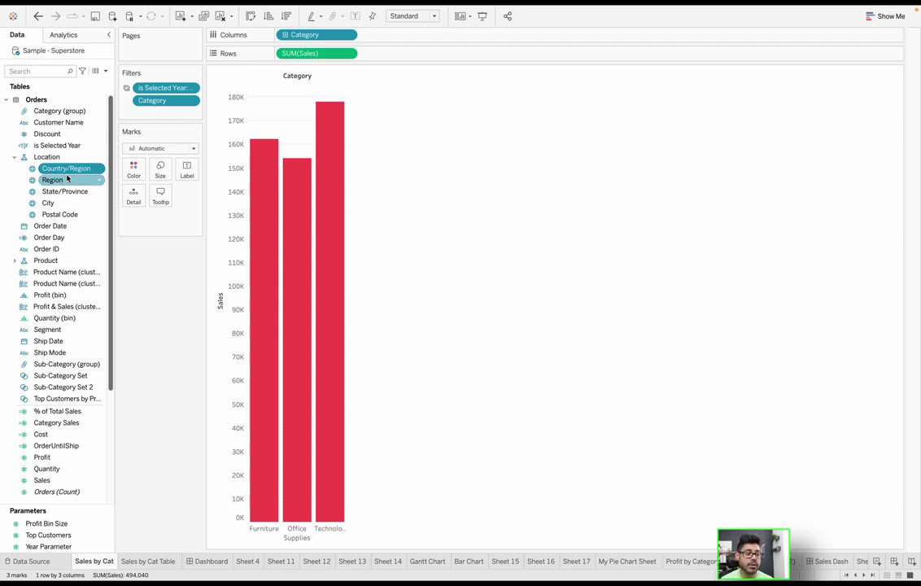
right_click(46, 158)
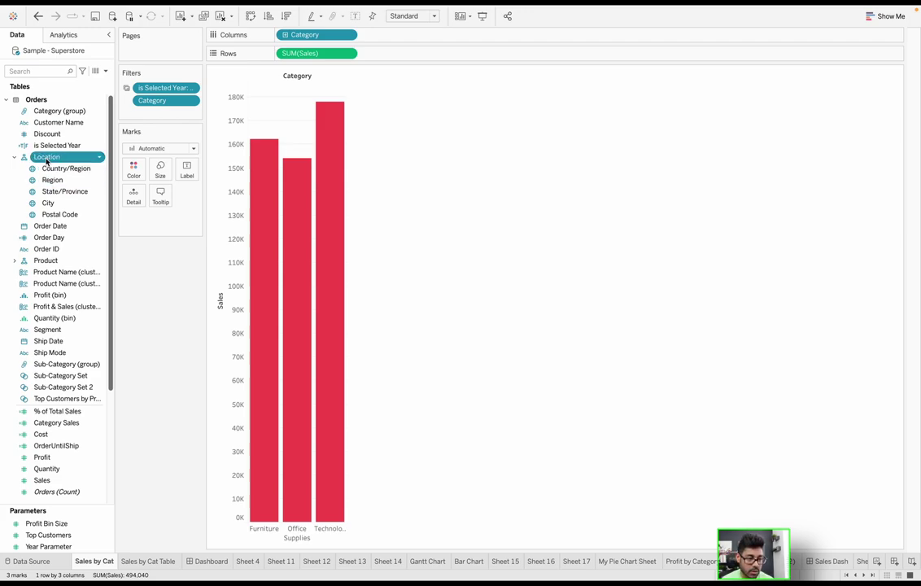
click(69, 234)
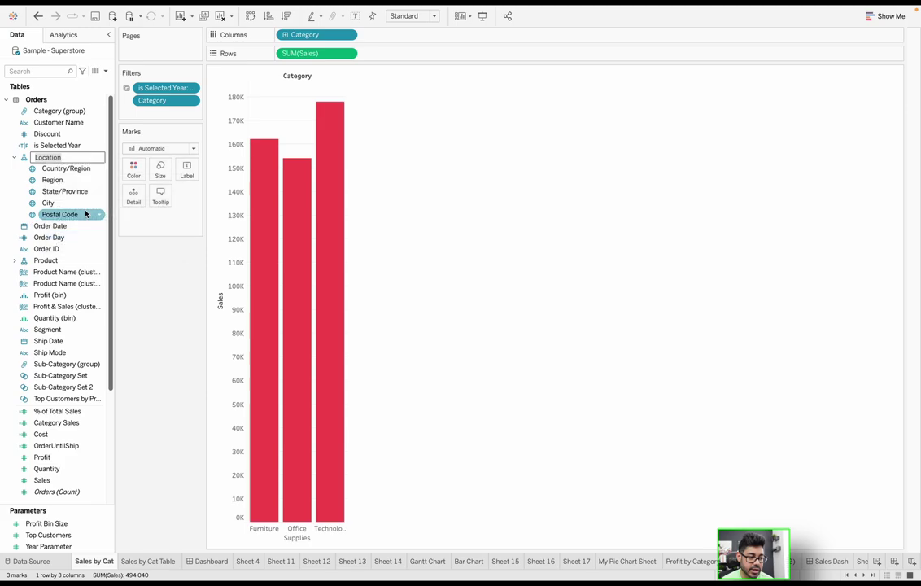
text(Geogeaphy)
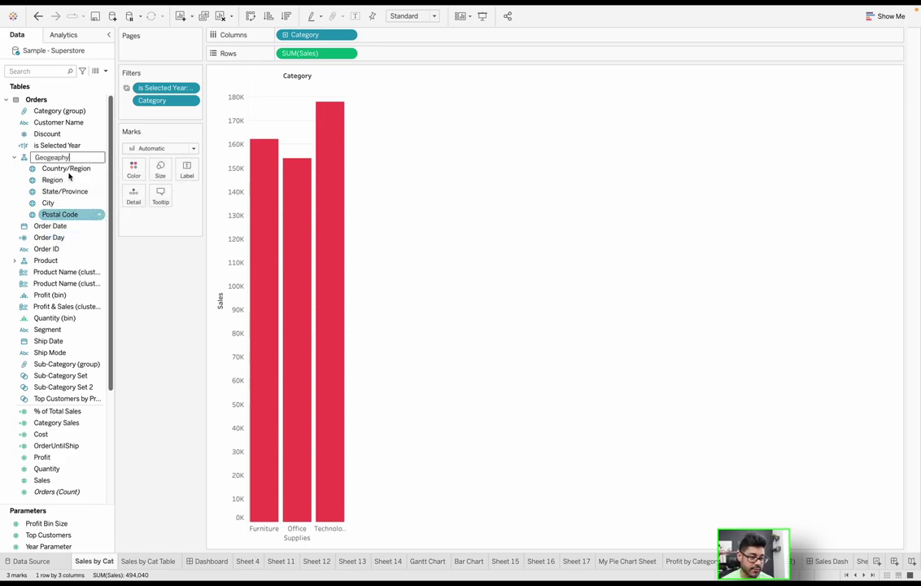
key(Return)
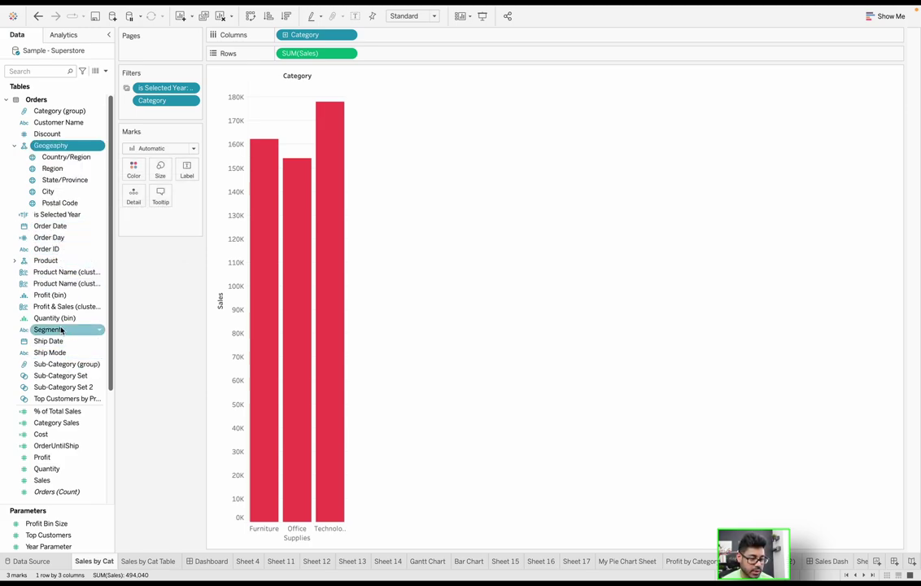
click(14, 260)
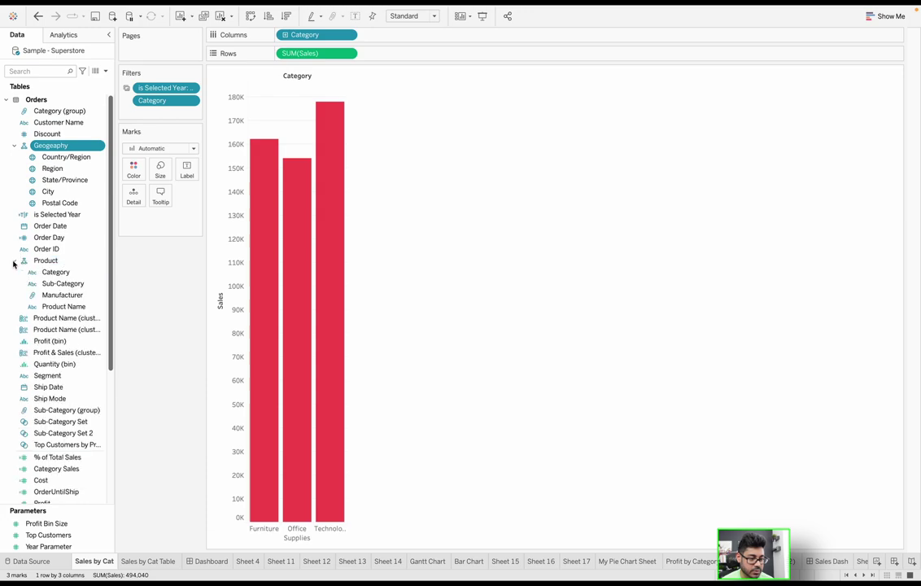
Step: Create a new hierarchy from Customer Name called 'Customer Hierarchy'
click(59, 122)
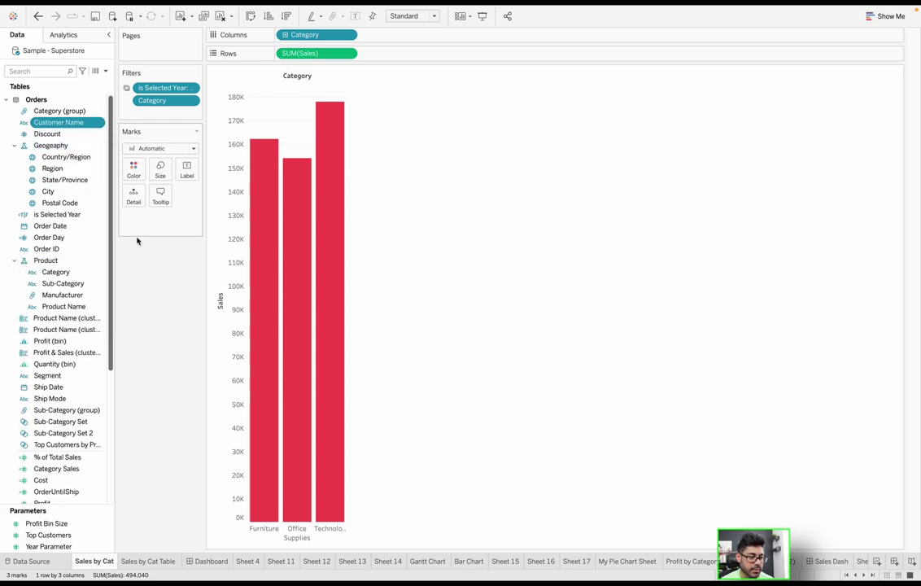
right_click(56, 126)
mouse_move(116, 299)
mouse_move(211, 296)
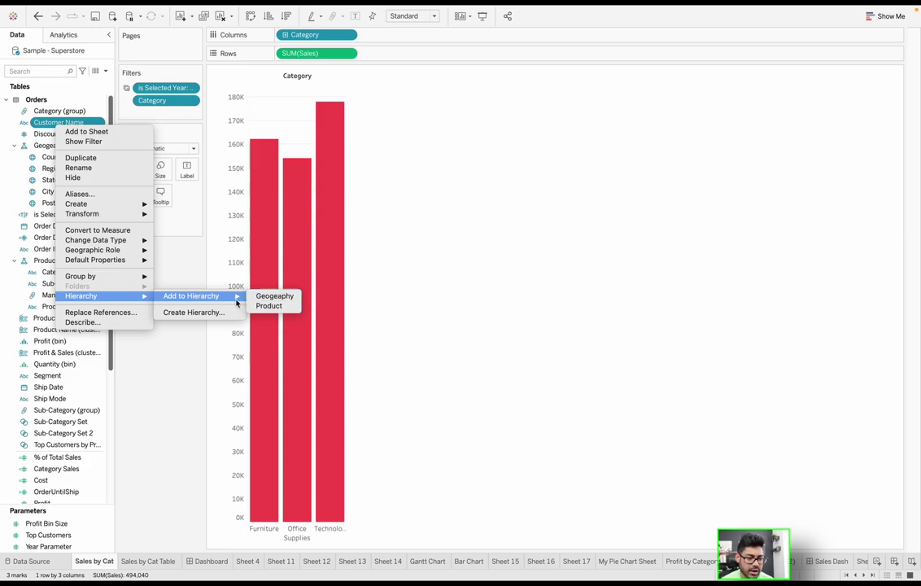
click(199, 312)
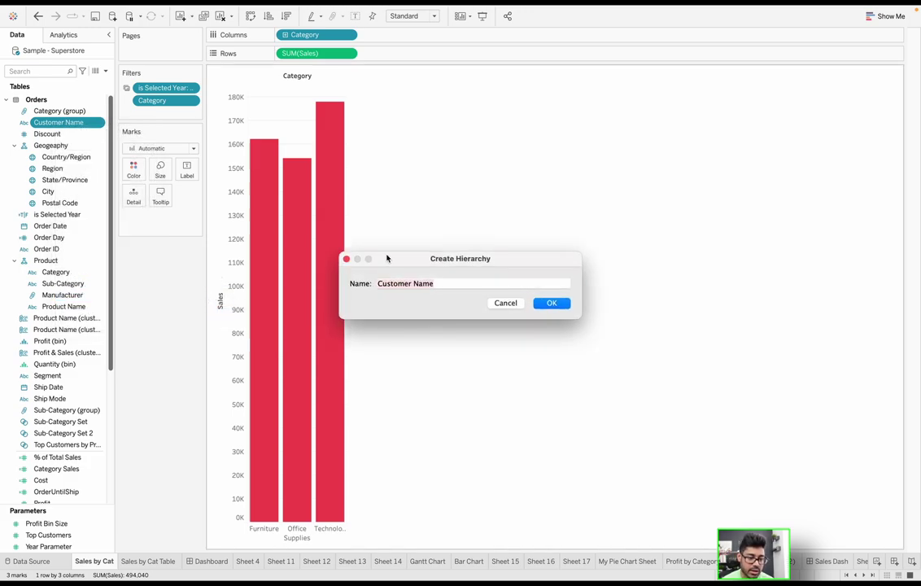
text(Cu)
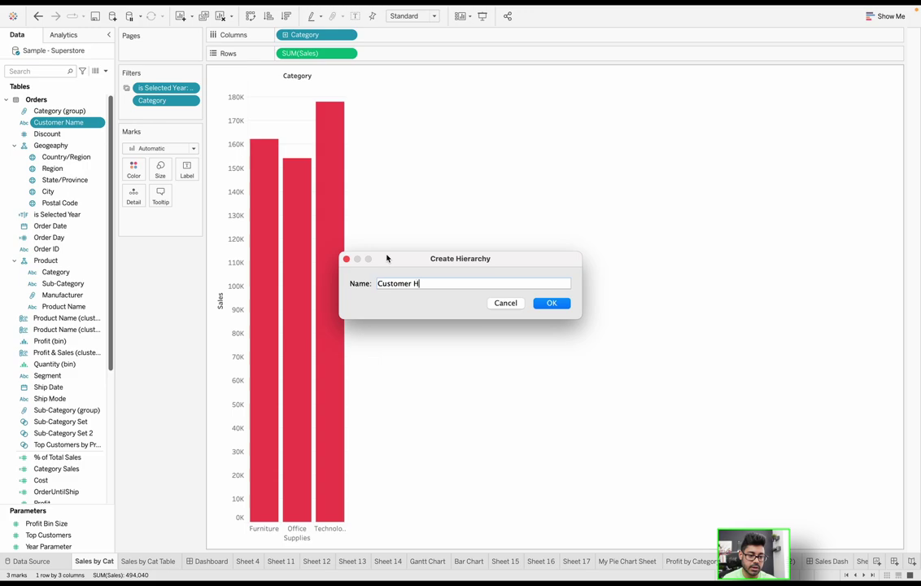
key(Escape)
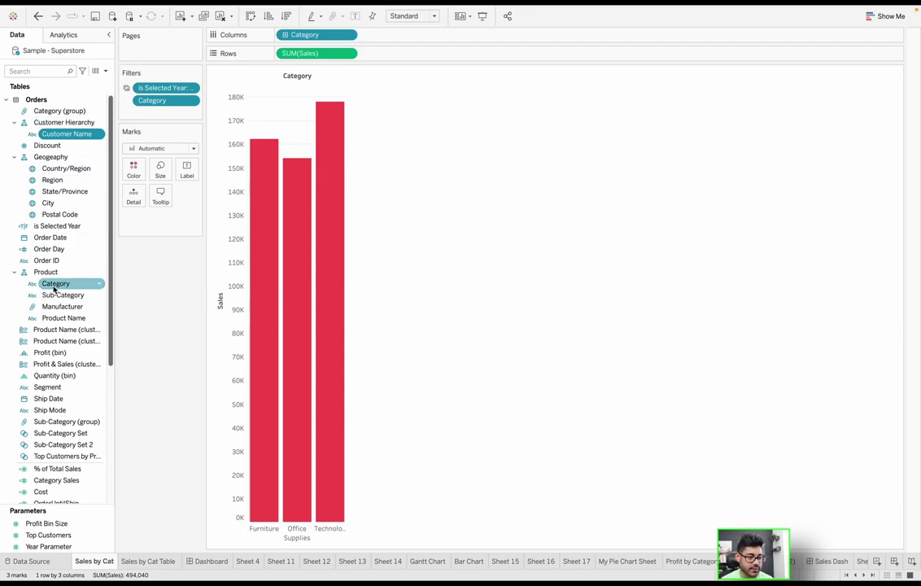
Step: Nest Category under Customer Name, then chart Sales by Cat by Customer Name (605 customers)
mouse_move(65, 133)
mouse_down()
mouse_move(67, 143)
mouse_move(78, 135)
mouse_up()
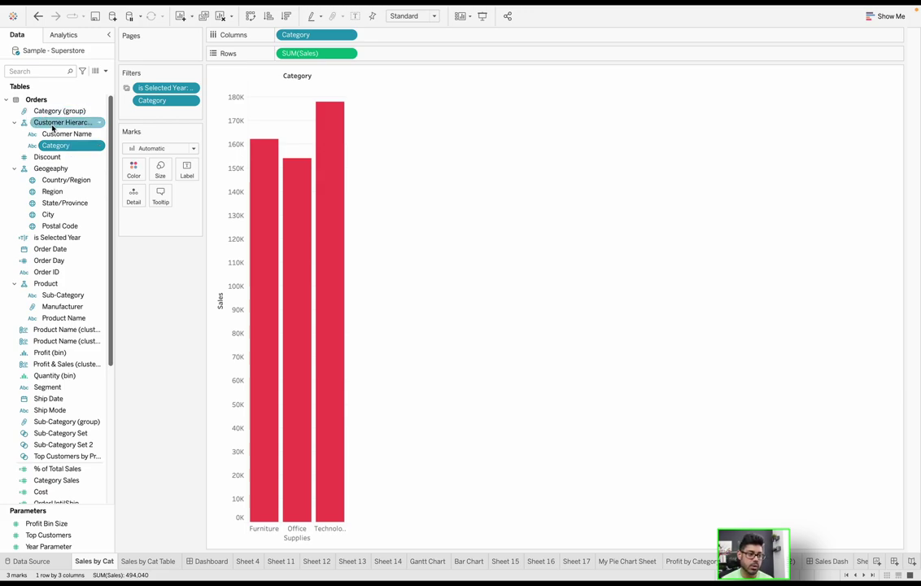
click(59, 139)
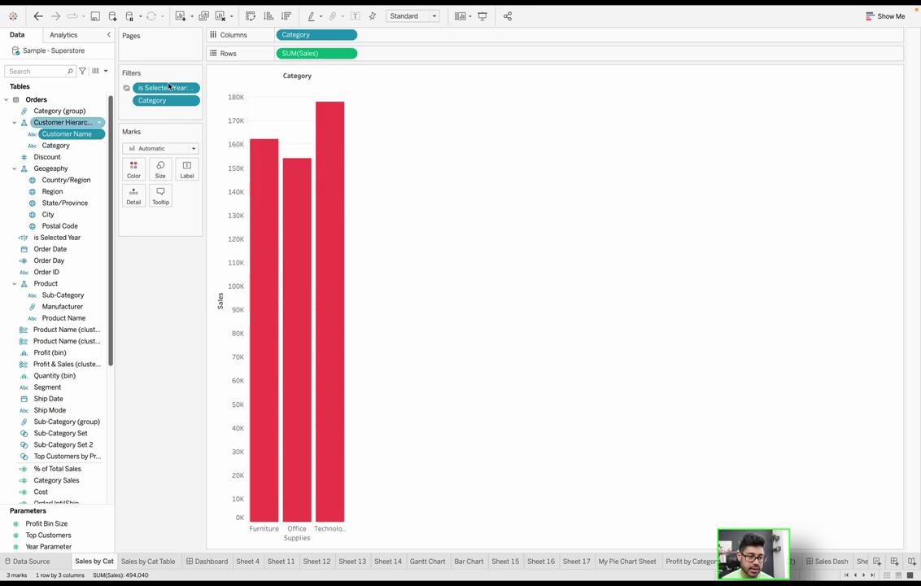
drag(71, 132, 325, 39)
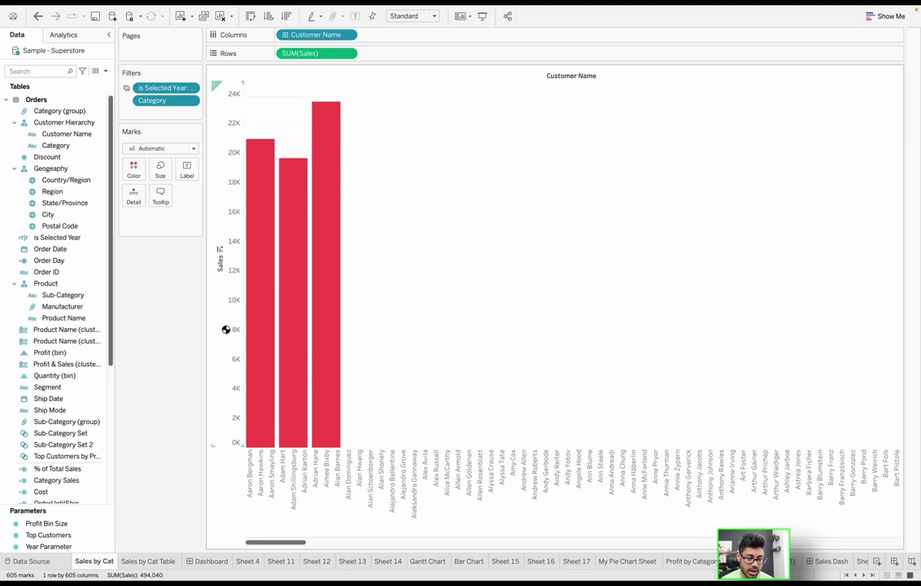
Step: Drill the Customer Name hierarchy down to Category on the sales bar chart
click(285, 35)
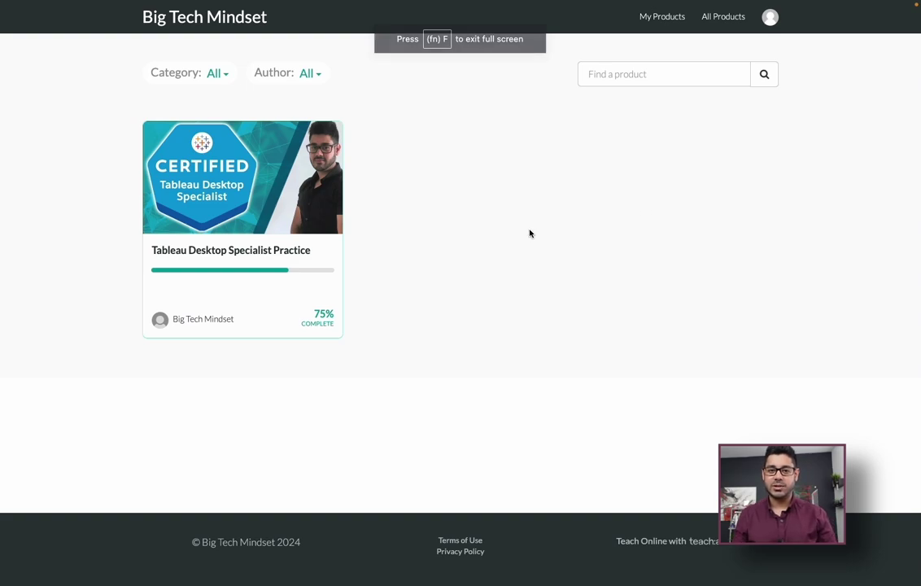
Step: Open Practice Exam 1 in the Tableau Desktop Specialist Practice course
click(277, 220)
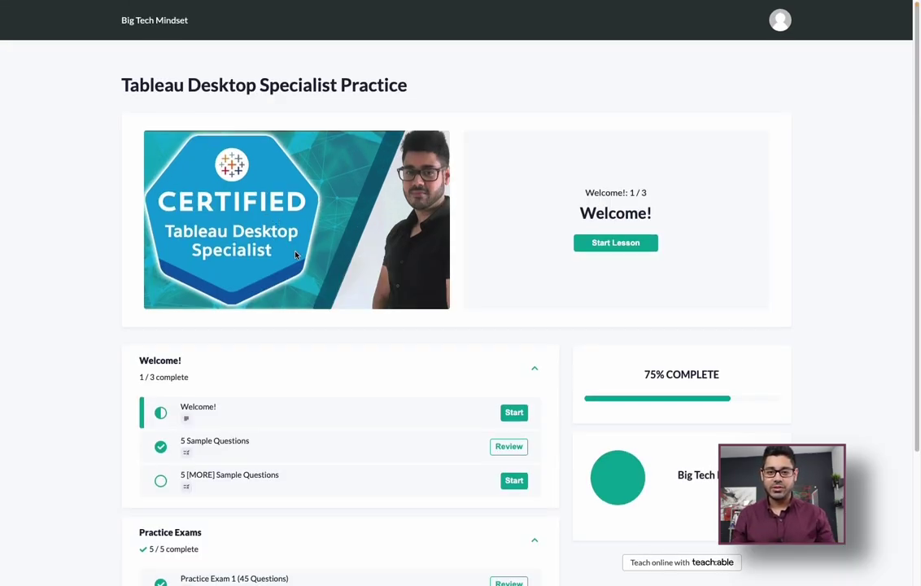
scroll(295, 255, down, 2)
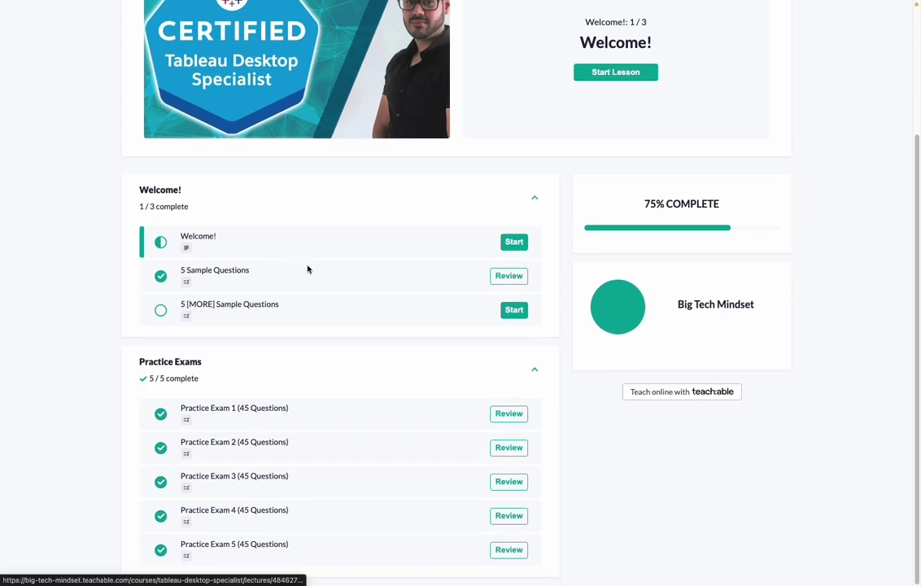
click(273, 413)
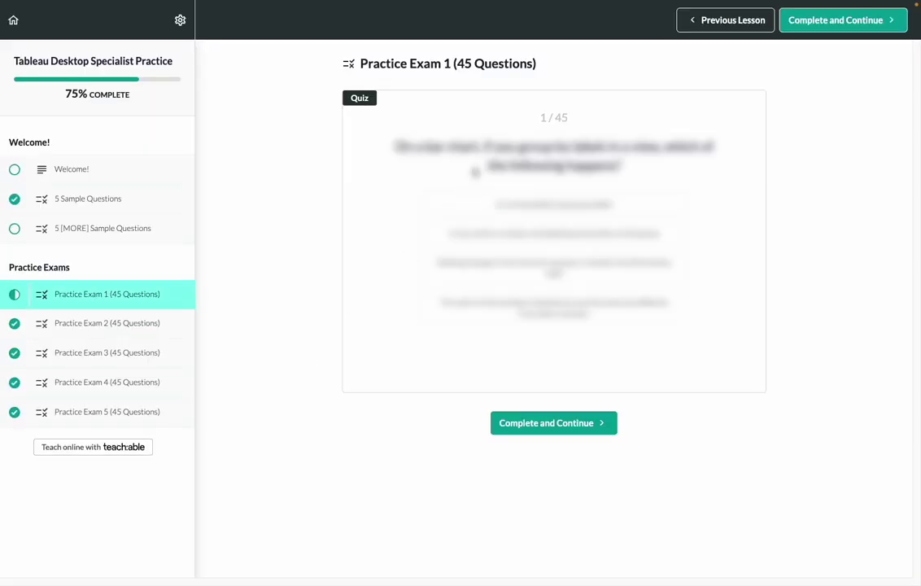
Step: Answer question 1 with the first option and question 2 with options two, three and four, checking each
click(554, 203)
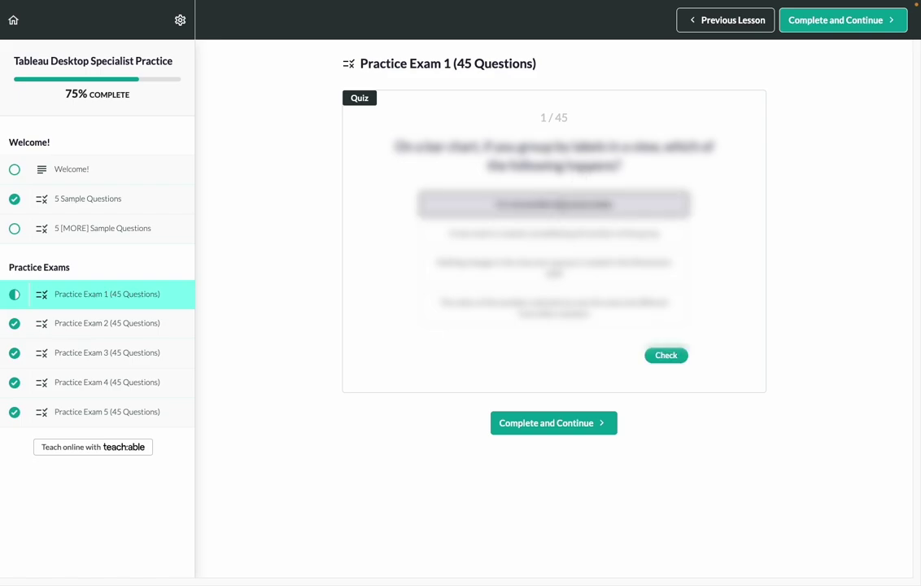
click(676, 358)
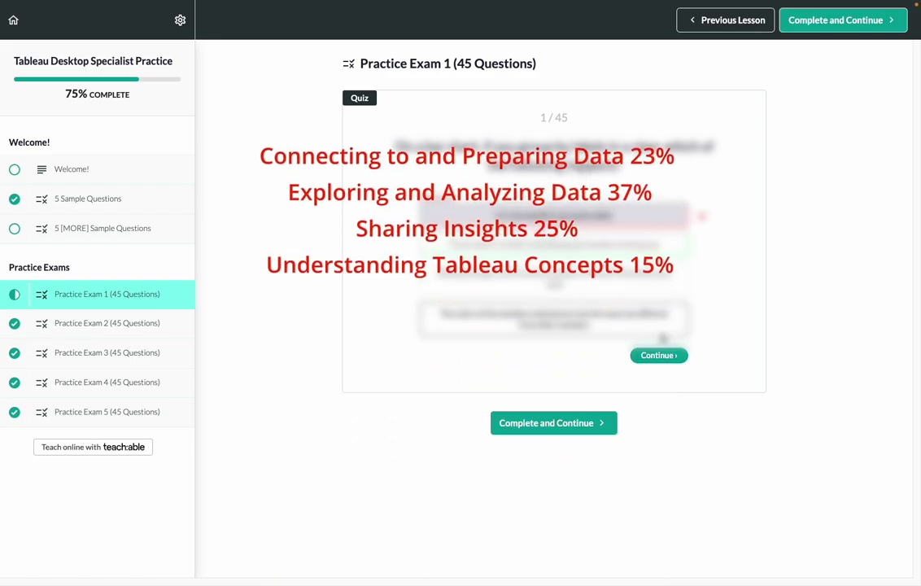
click(660, 356)
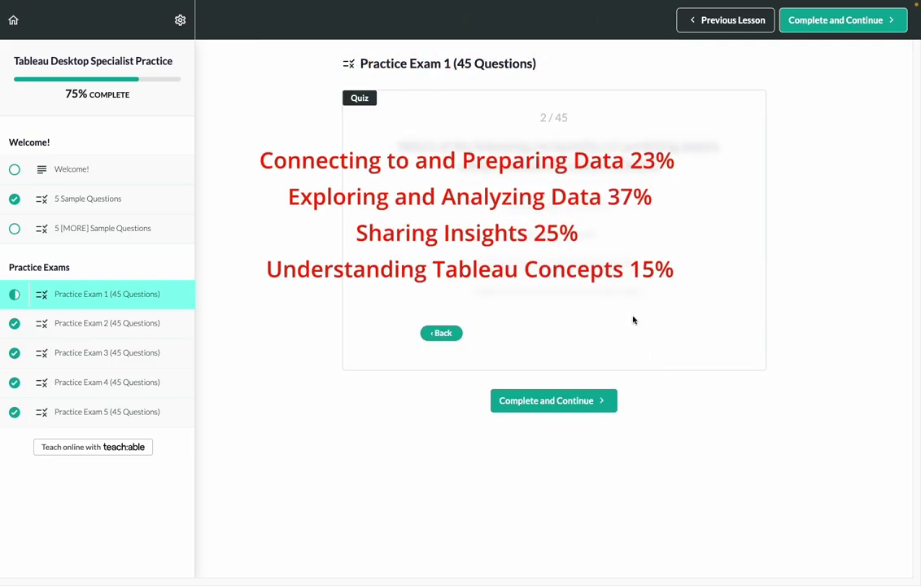
click(588, 233)
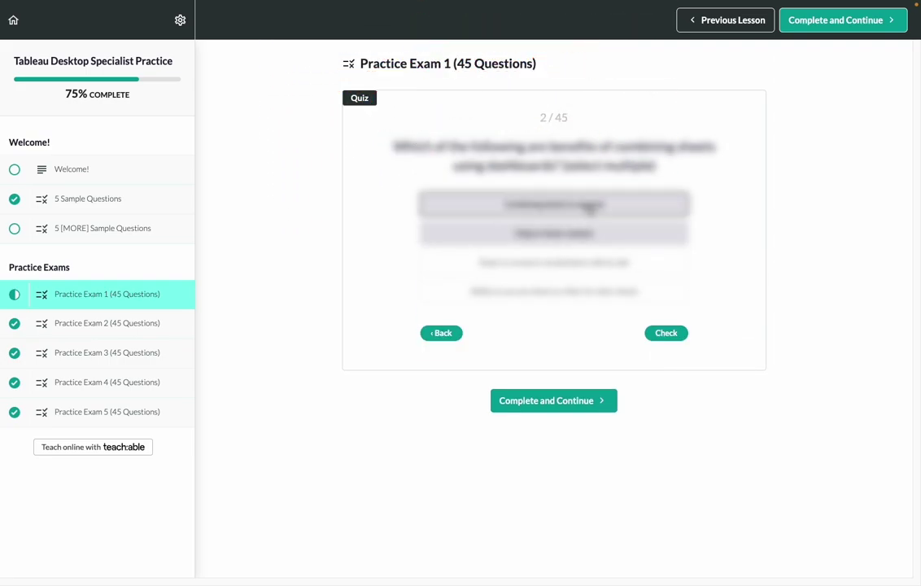
click(580, 261)
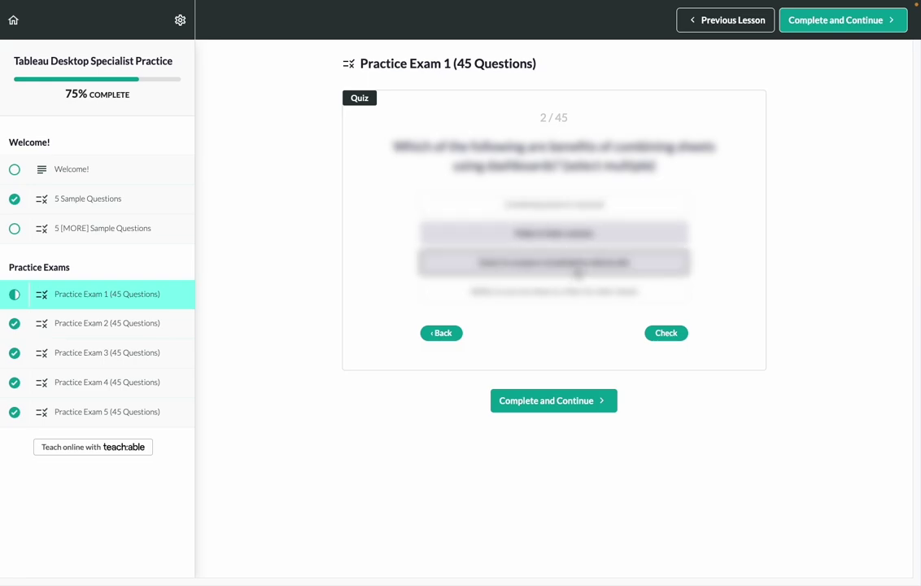
click(571, 293)
click(663, 332)
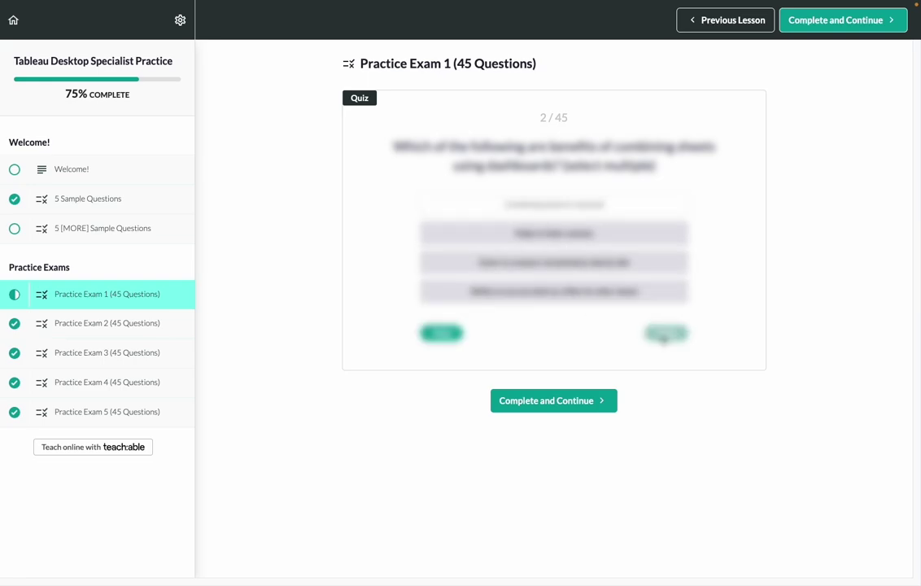